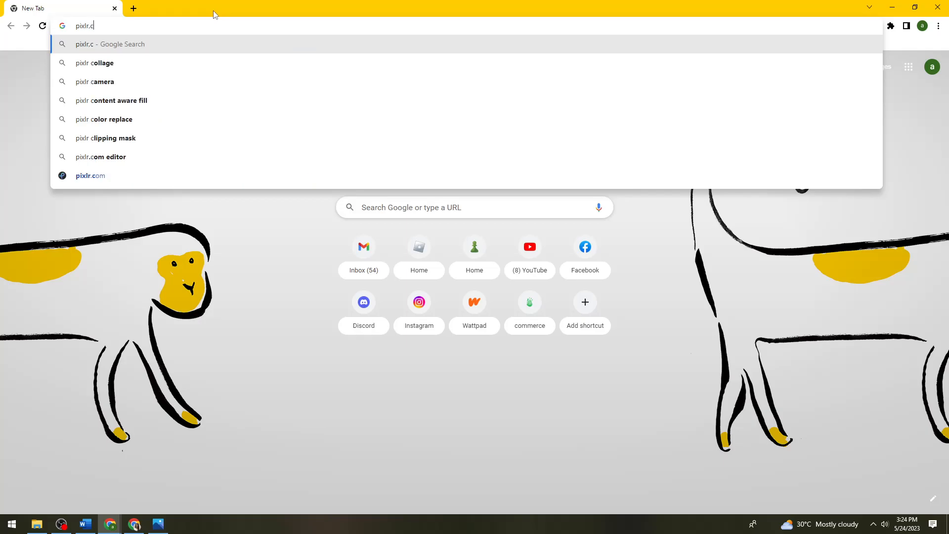
Step: Go to pixlr.com and open the Pixlr E advanced photo editor
key(BackSpace)
key(BackSpace)
text(.com)
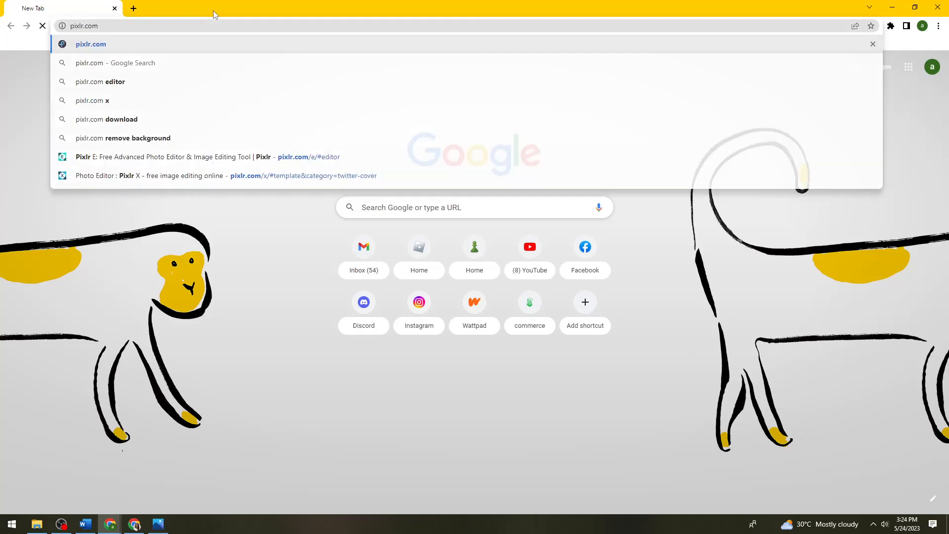
key(Return)
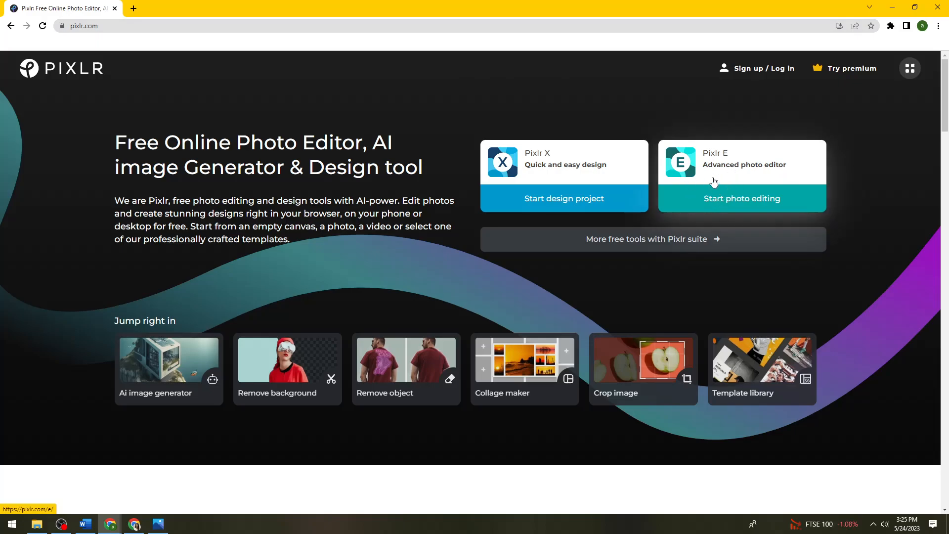
click(733, 199)
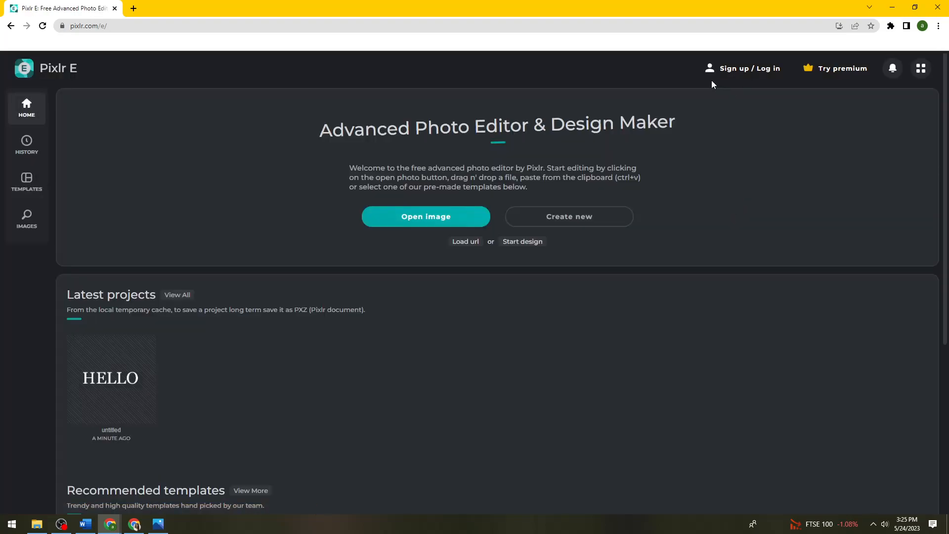
Step: Create a new 512 x 512 px image from the Icon 512 web preset
click(580, 225)
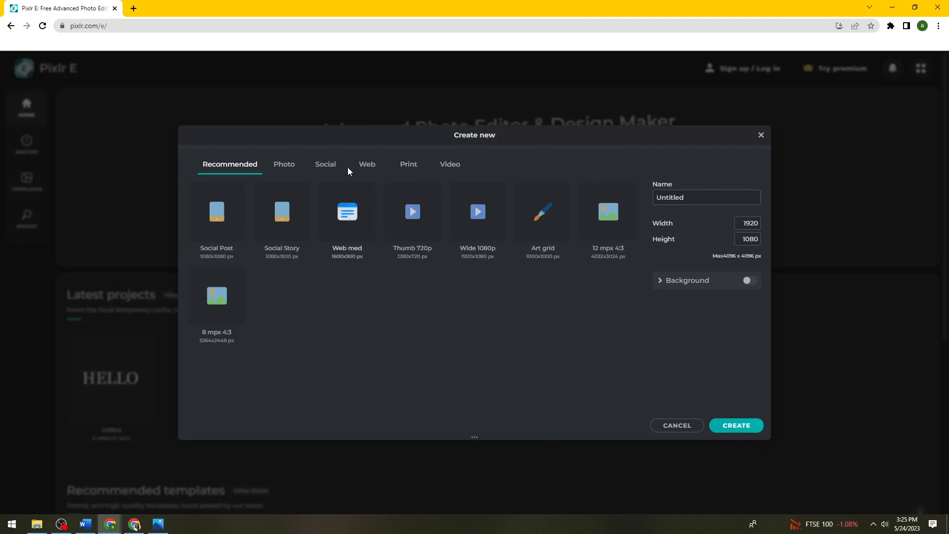
click(362, 166)
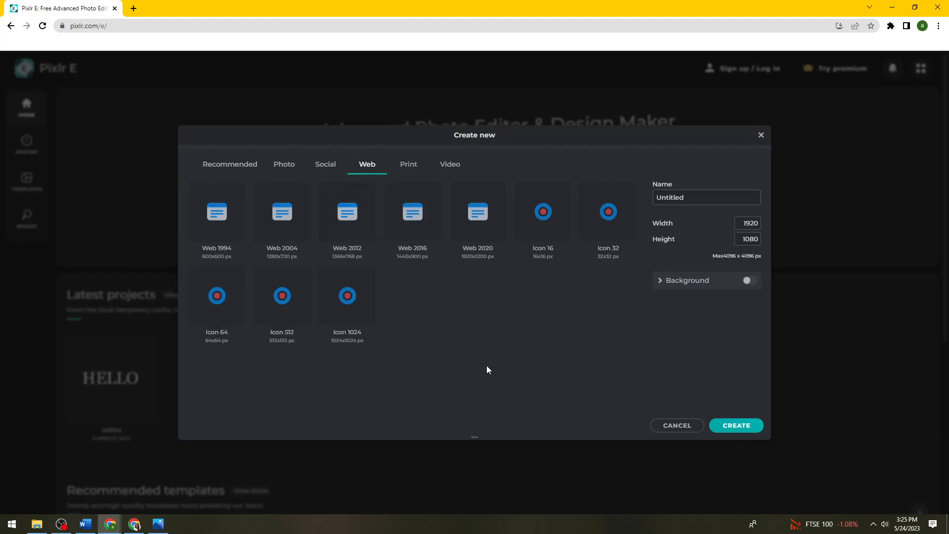
click(280, 299)
click(745, 424)
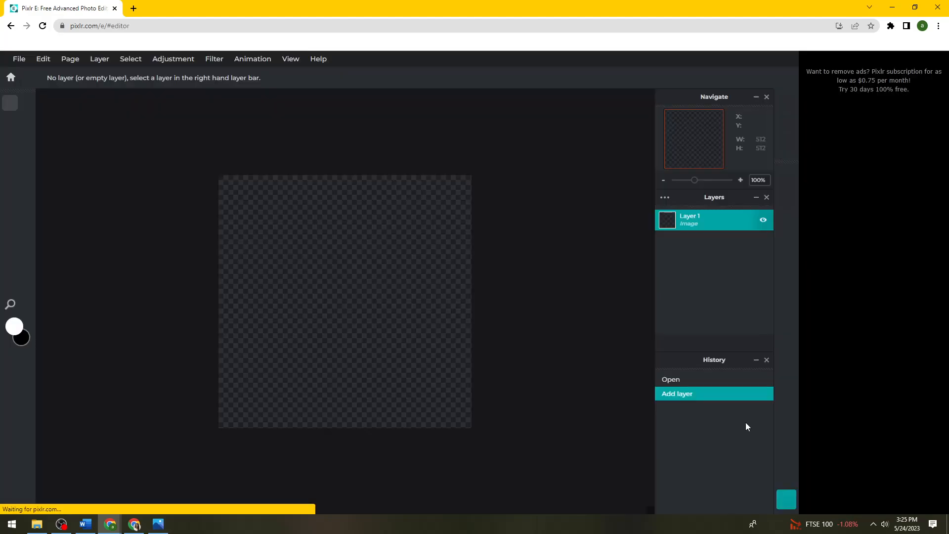
scroll(440, 310, up, 2)
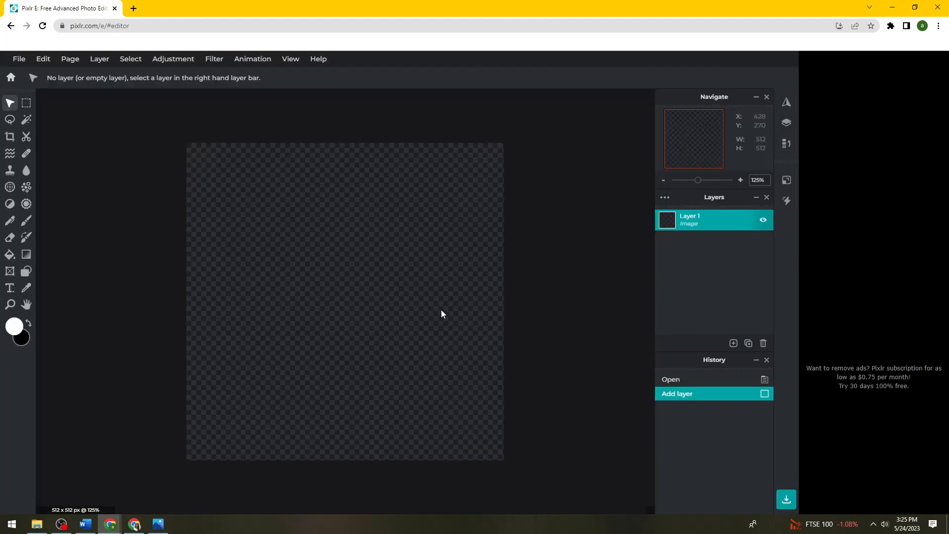
click(373, 233)
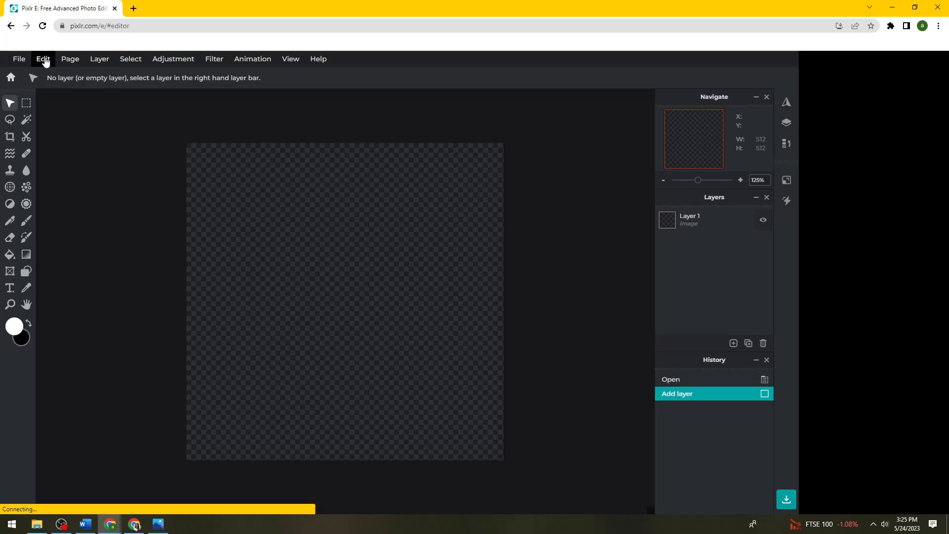
Step: Smart-resize the page to a height of 300 px with the proportions unlocked, keeping the 512 px width
click(43, 59)
click(63, 60)
click(63, 61)
mouse_move(101, 60)
mouse_move(70, 59)
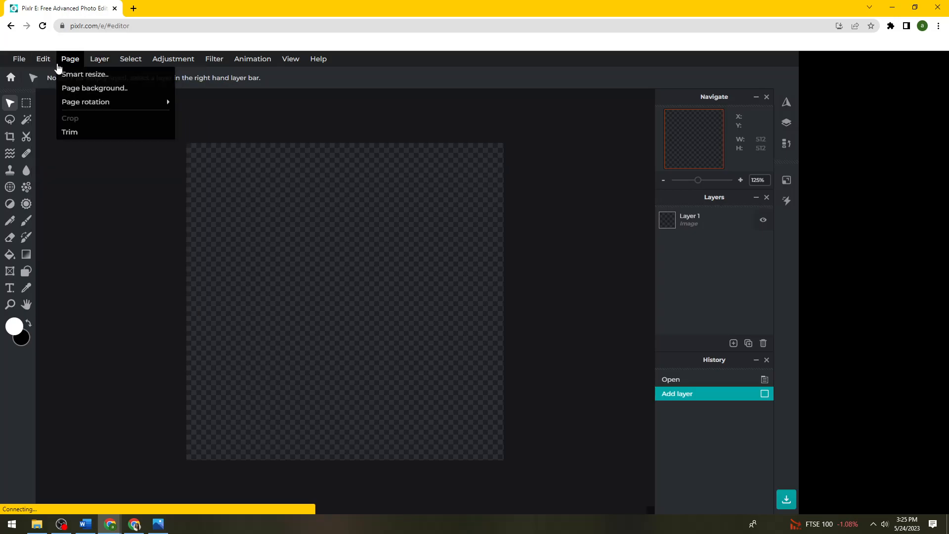
click(70, 80)
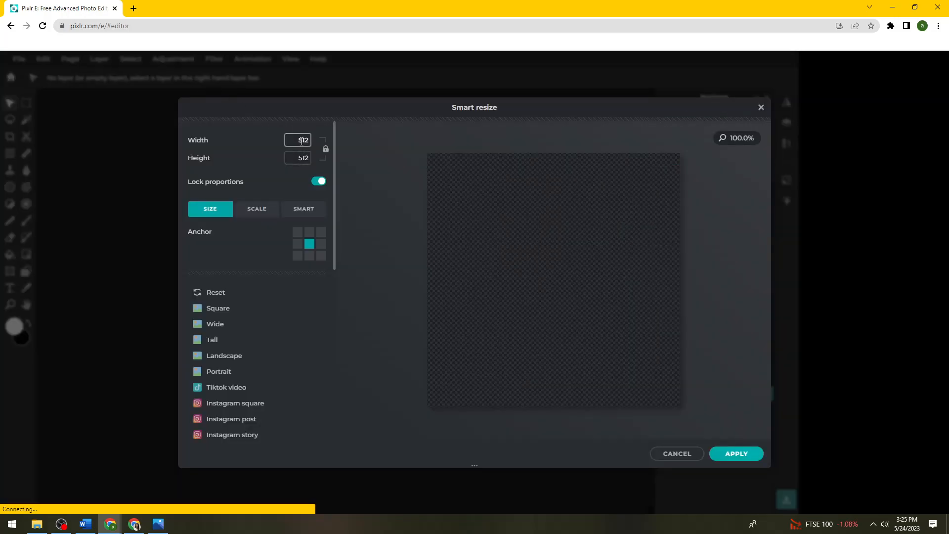
click(319, 181)
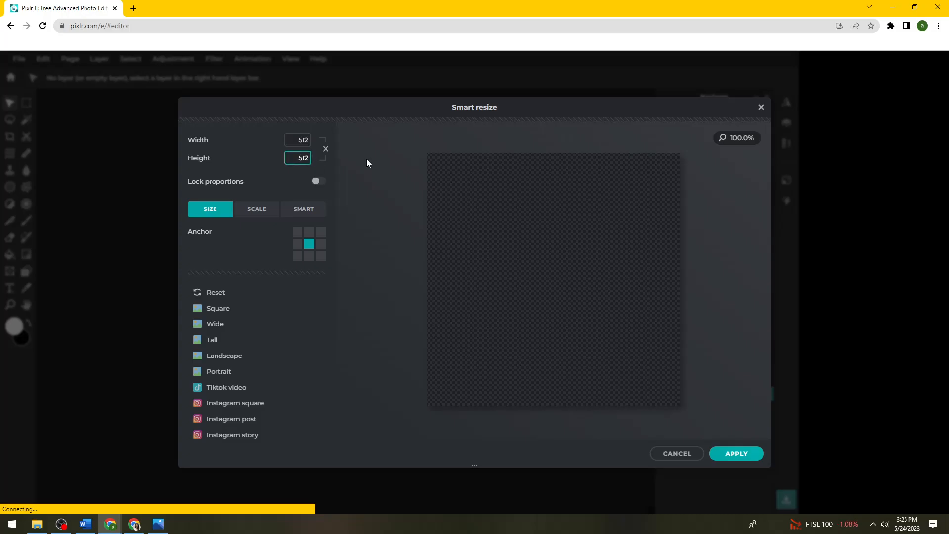
key(BackSpace)
key(BackSpace)
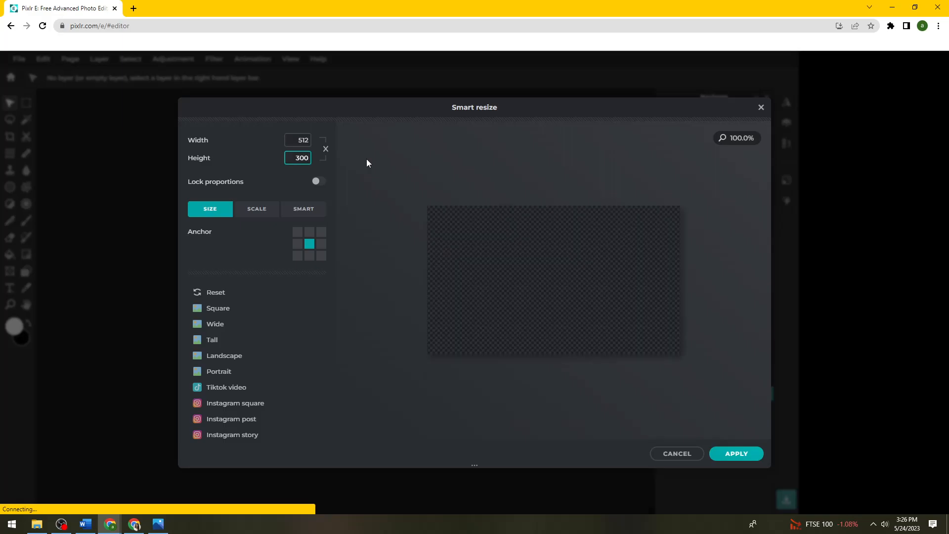
click(350, 163)
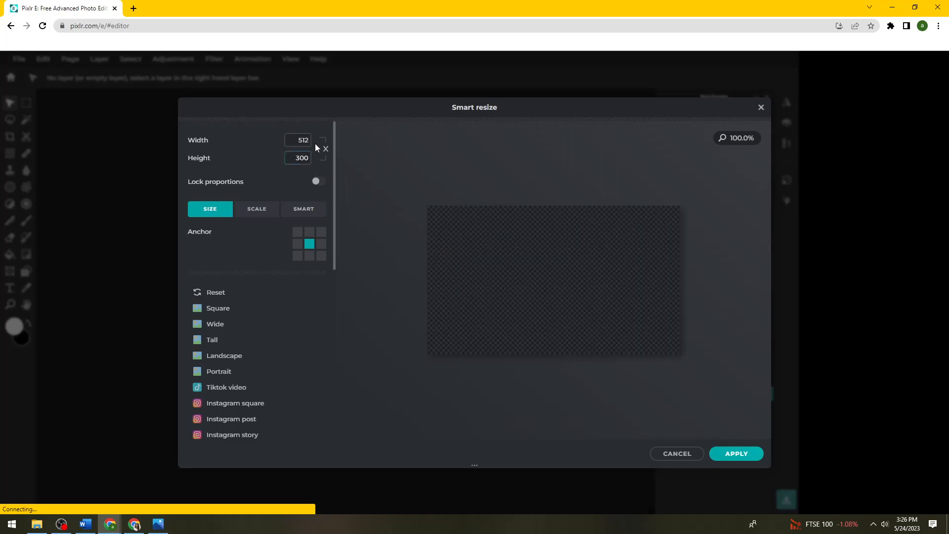
click(318, 182)
click(736, 453)
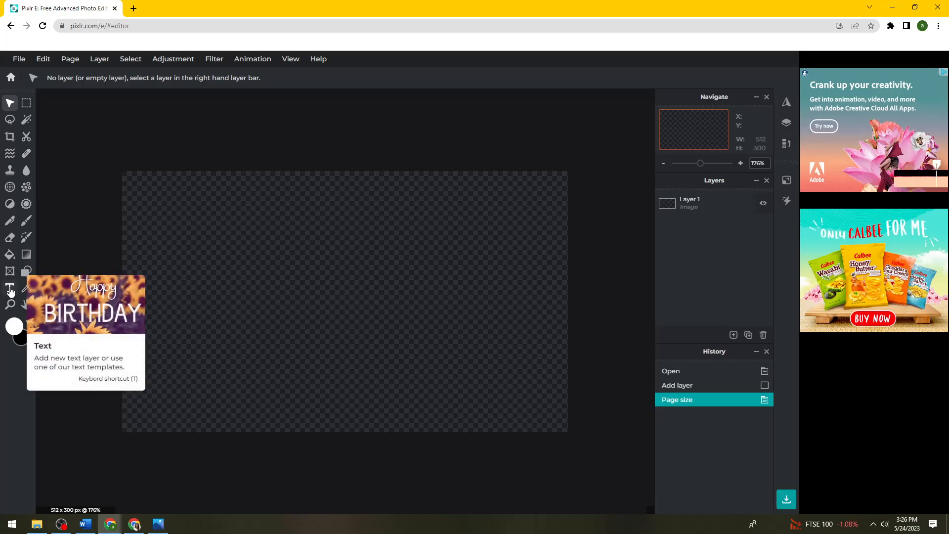
Step: Add a text layer in the middle of the canvas and replace its placeholder text with "L"
click(10, 291)
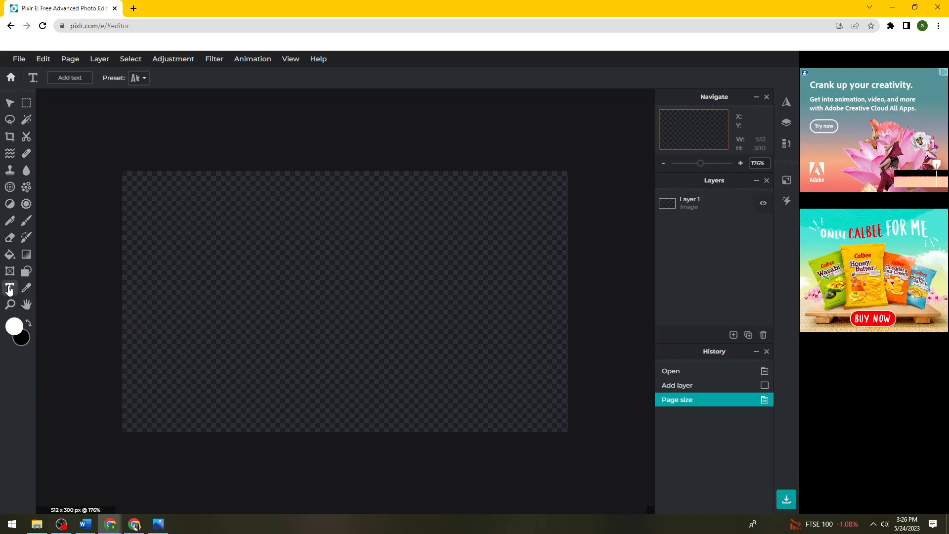
drag(213, 235, 220, 259)
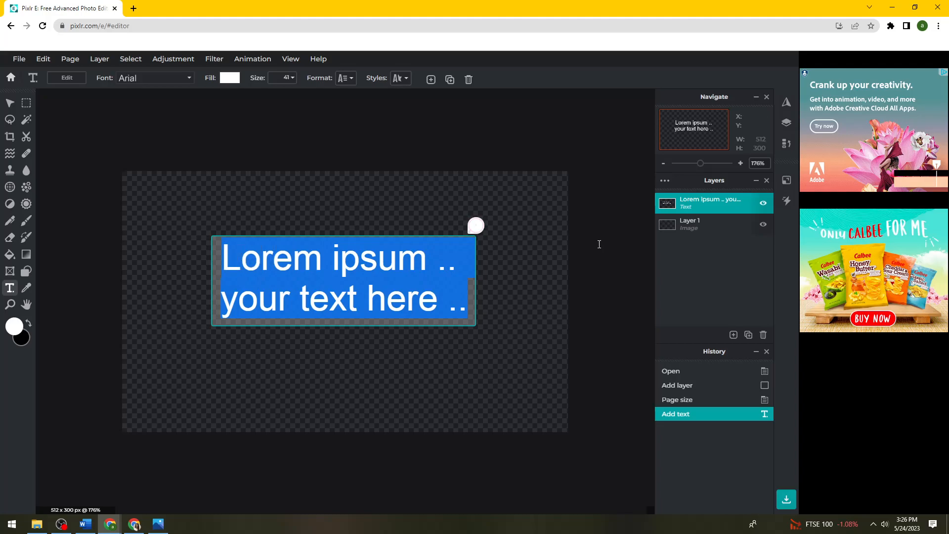
key(BackSpace)
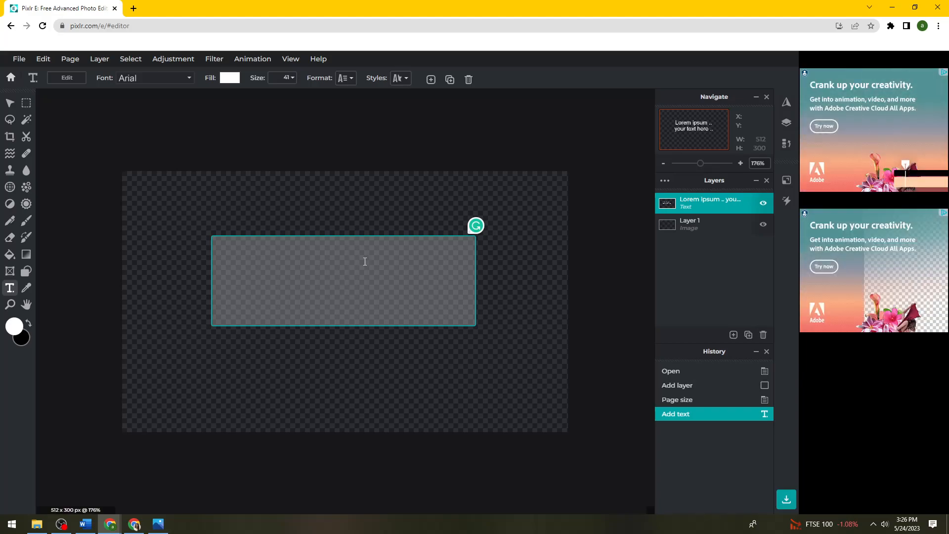
text(L)
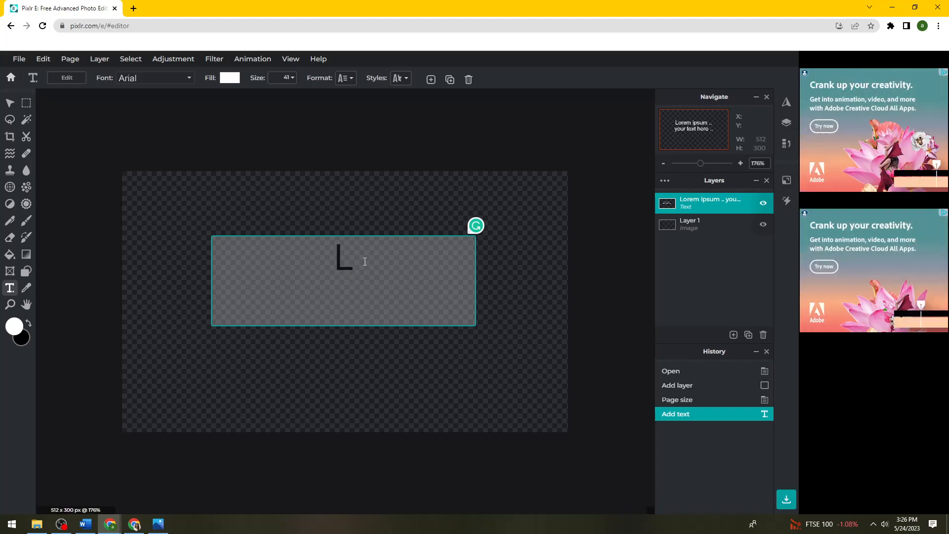
Step: Set the font size of the letter L to 150
key(ctrl+a)
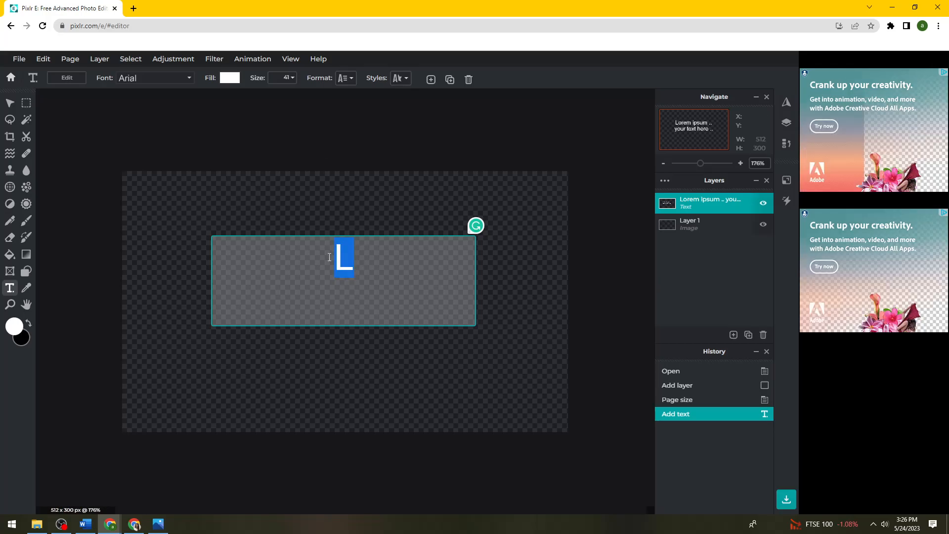
click(293, 87)
click(292, 78)
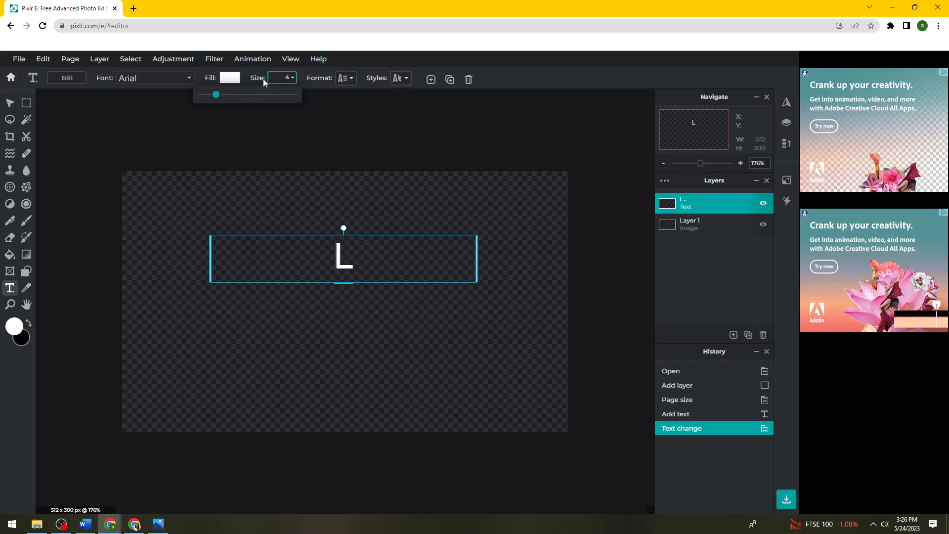
key(BackSpace)
text(190)
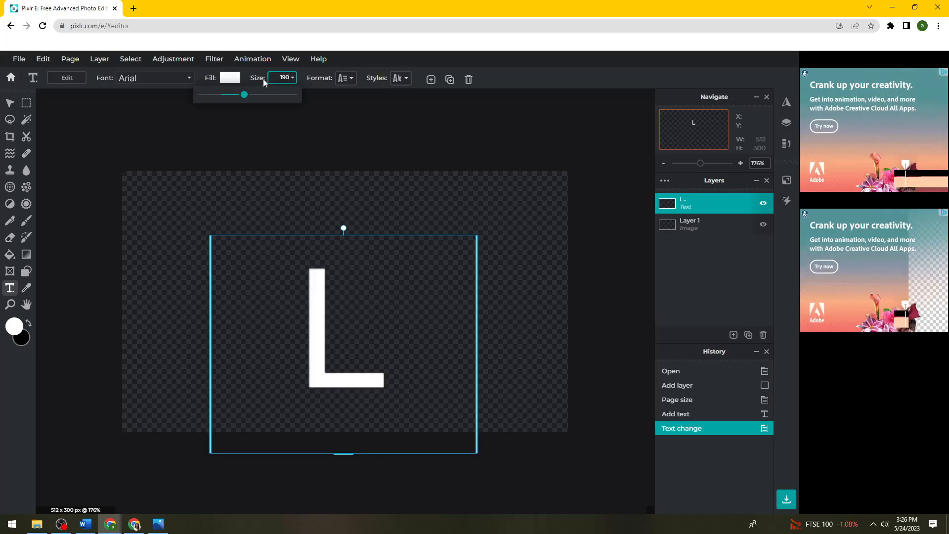
key(BackSpace)
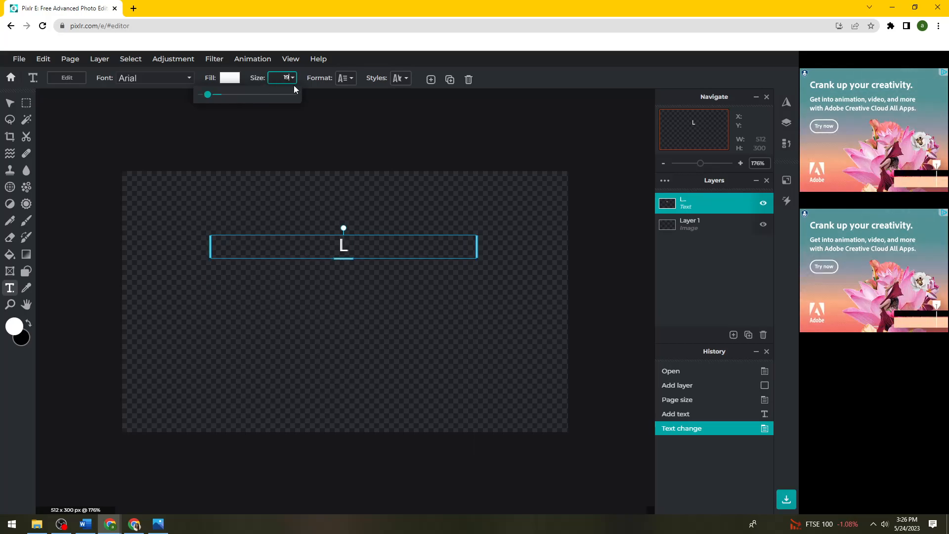
text(50)
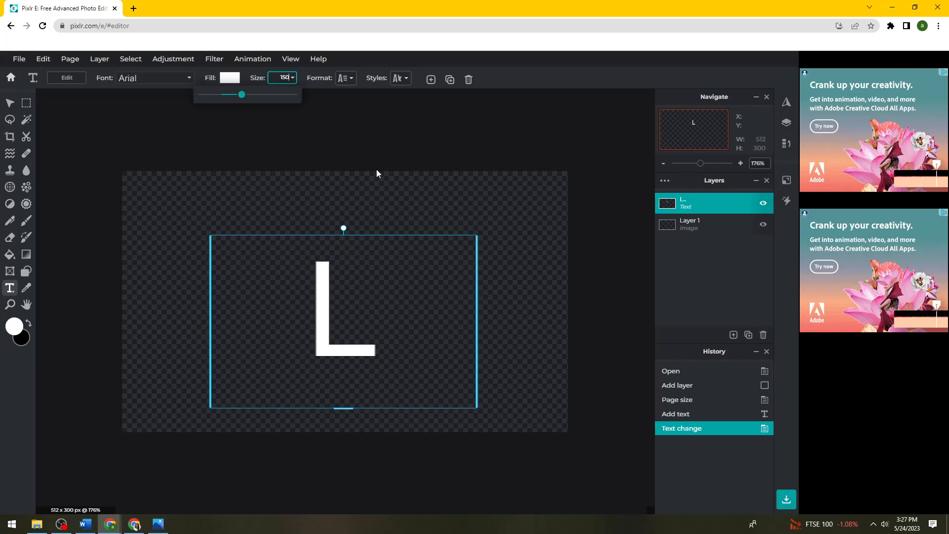
key(Return)
Step: Place the L in a narrower text box at the canvas's left side and set its font to Georgia
drag(477, 284, 317, 284)
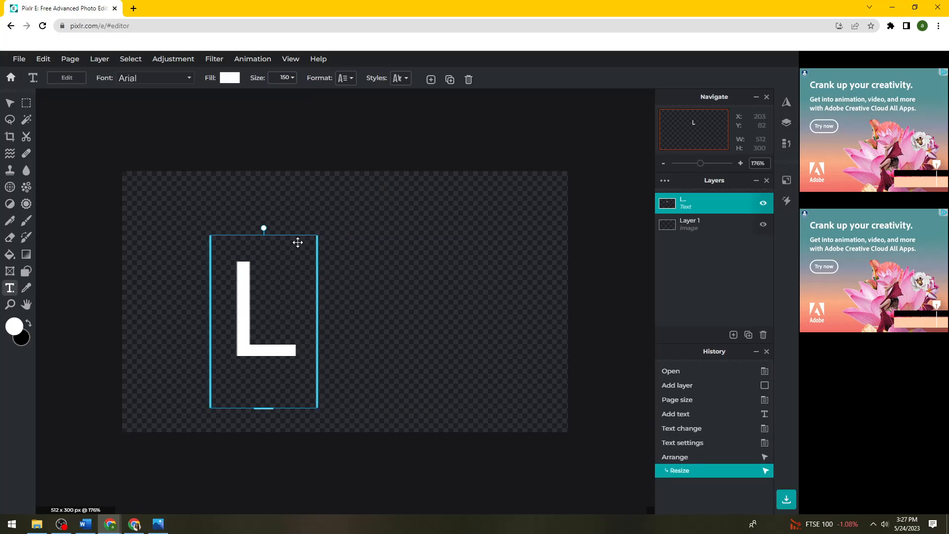
drag(297, 237, 218, 218)
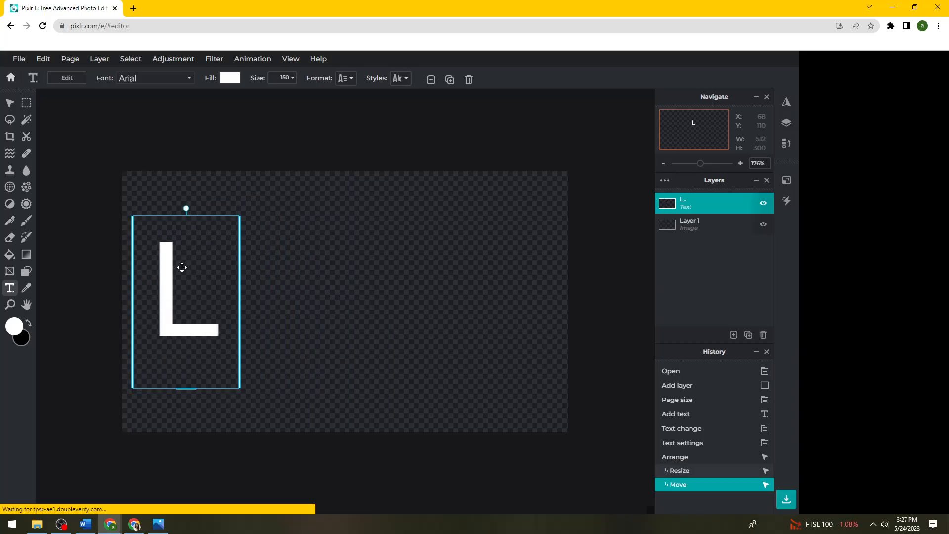
click(186, 78)
click(155, 159)
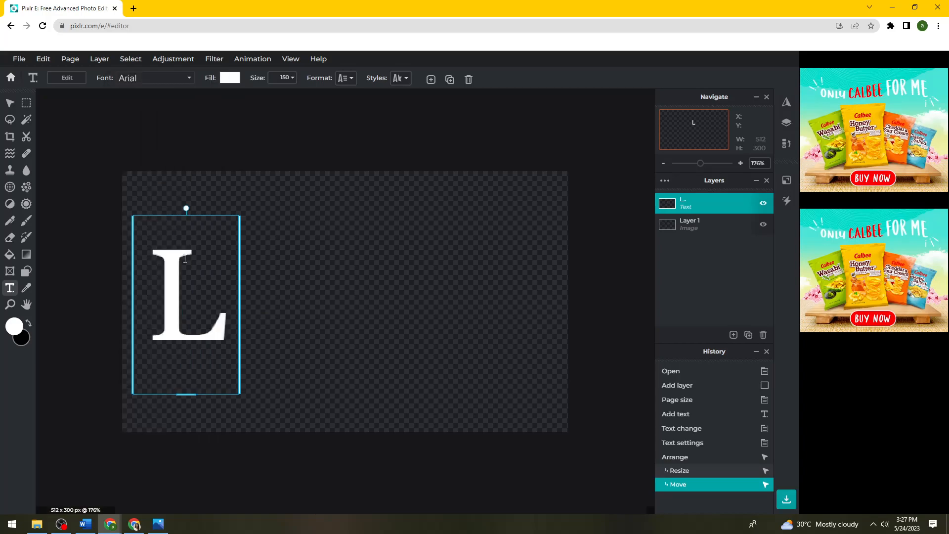
click(202, 304)
key(ctrl+v)
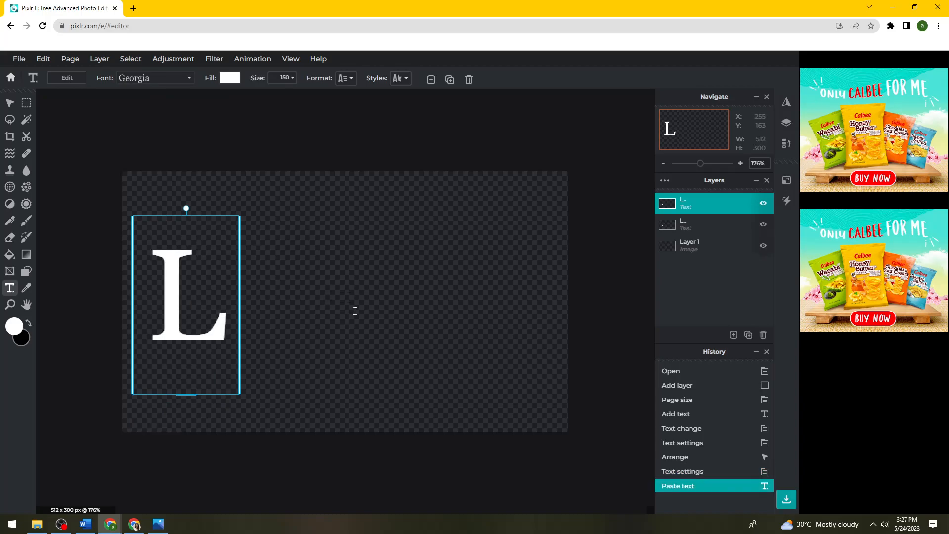
click(764, 336)
click(400, 218)
click(177, 312)
click(233, 297)
click(180, 315)
key(ctrl+c)
click(399, 272)
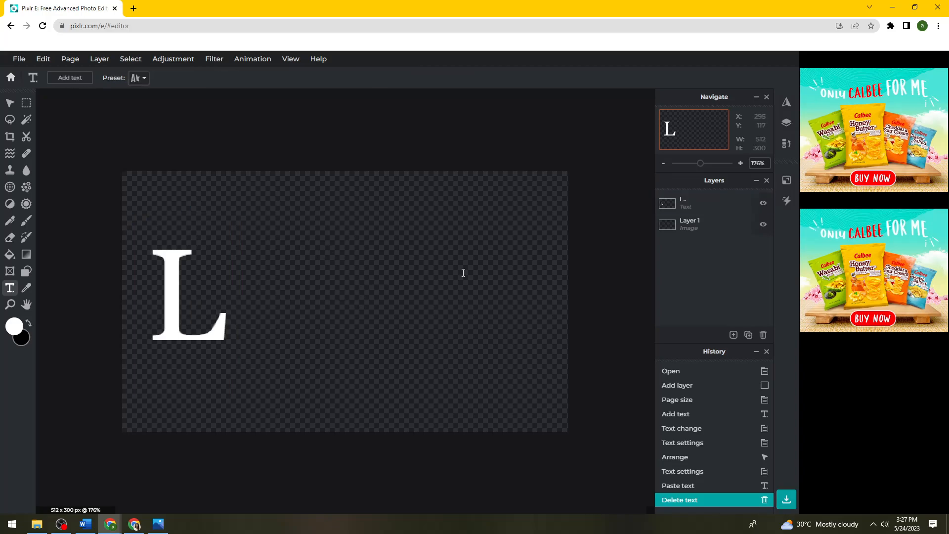
click(735, 336)
click(430, 308)
click(197, 307)
right_click(198, 309)
Step: Copy the L text layer, then add an empty layer and paste the copied text above it
click(188, 267)
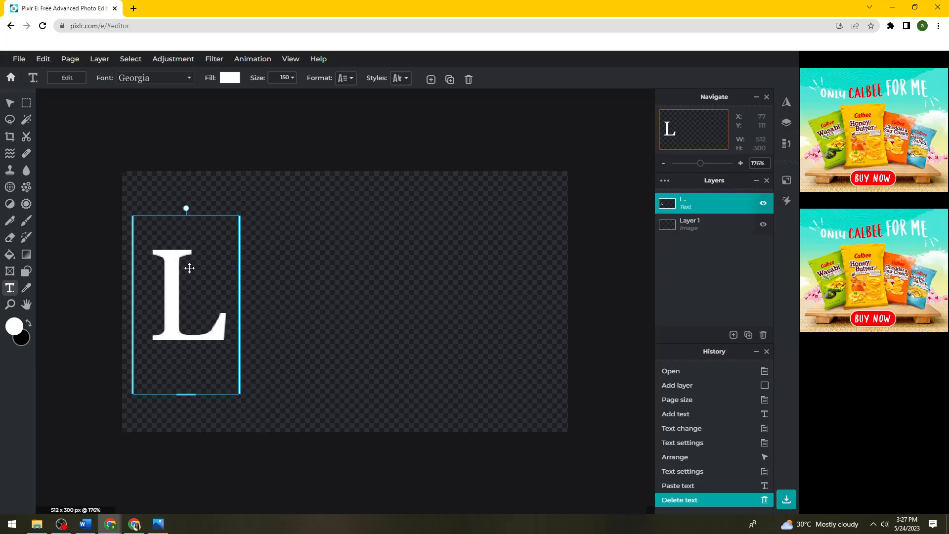
key(ctrl+c)
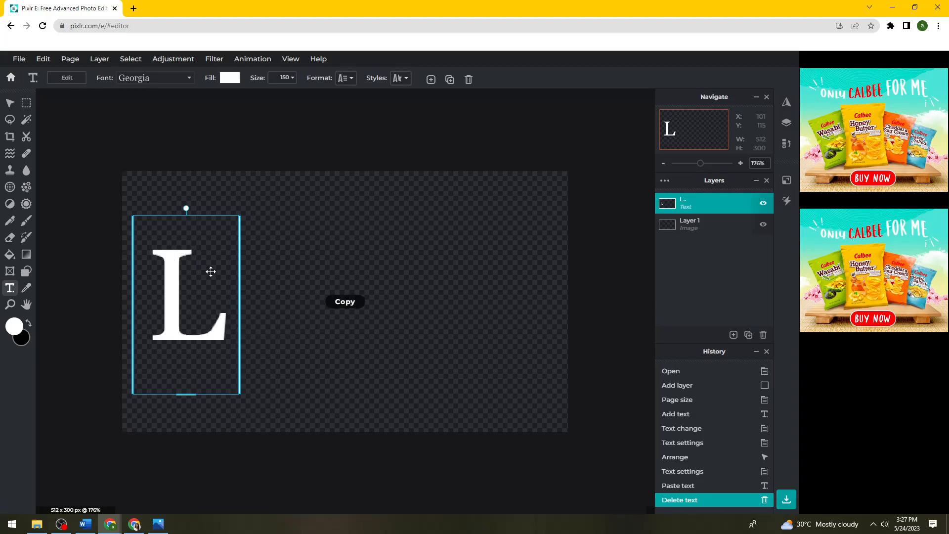
right_click(211, 272)
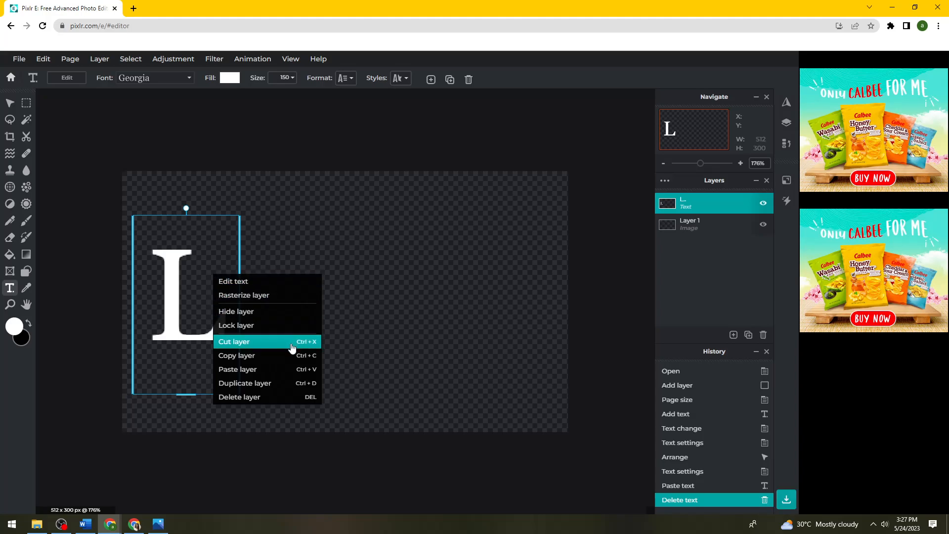
click(289, 355)
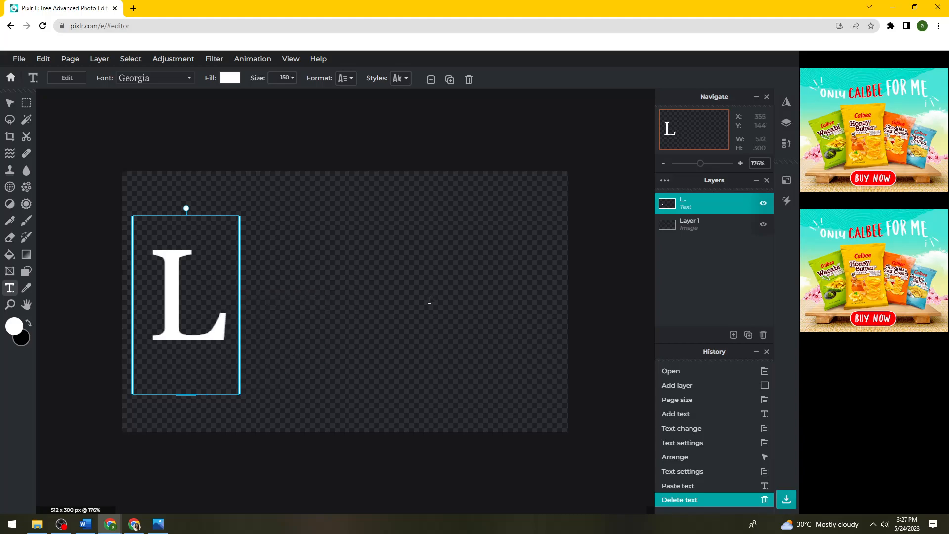
click(734, 335)
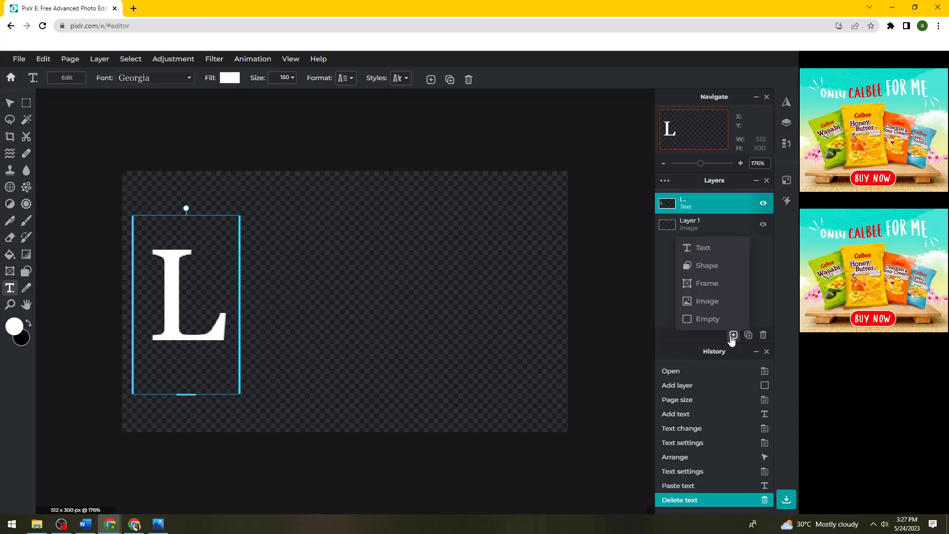
click(734, 323)
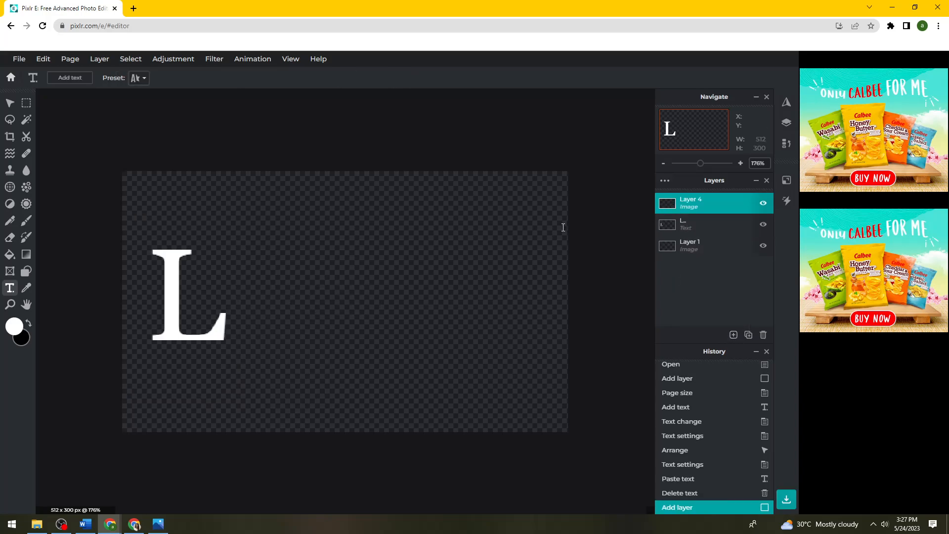
key(ctrl+v)
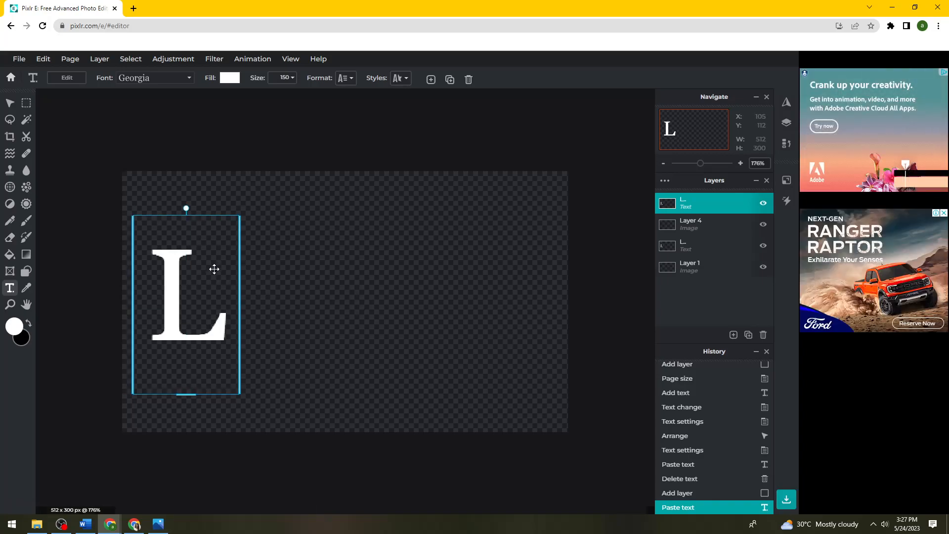
Step: Move the pasted L to the right of the original, replace its text with "O" and nudge it into place
drag(188, 299, 268, 300)
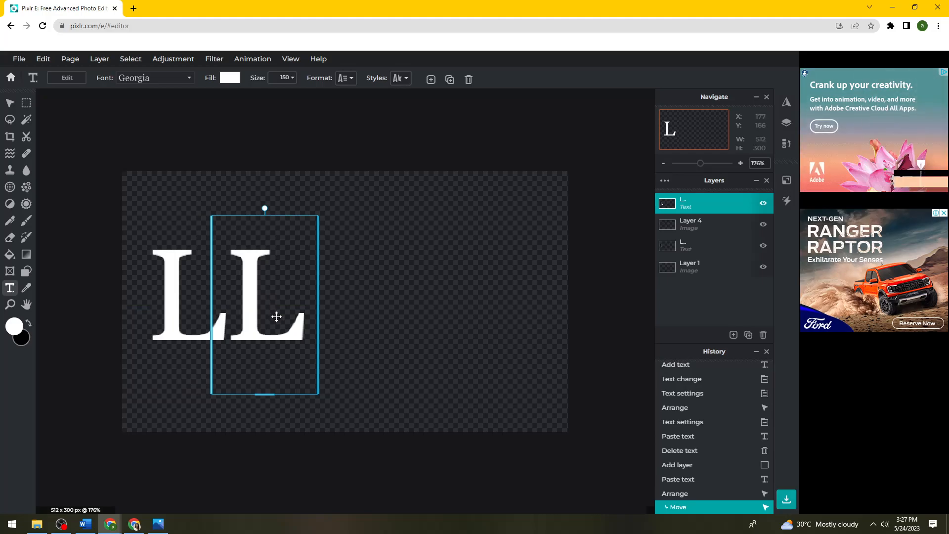
drag(277, 316, 282, 313)
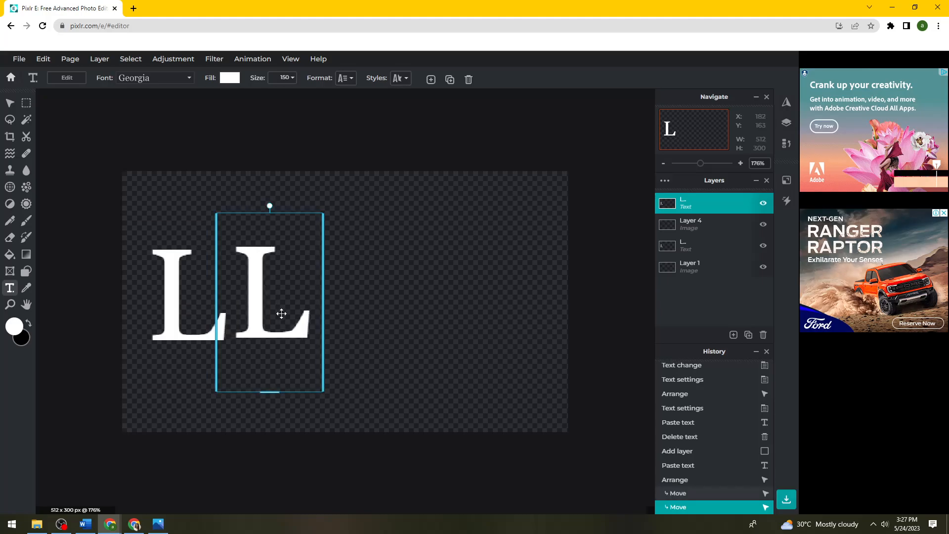
double_click(273, 318)
key(BackSpace)
text(O)
click(479, 282)
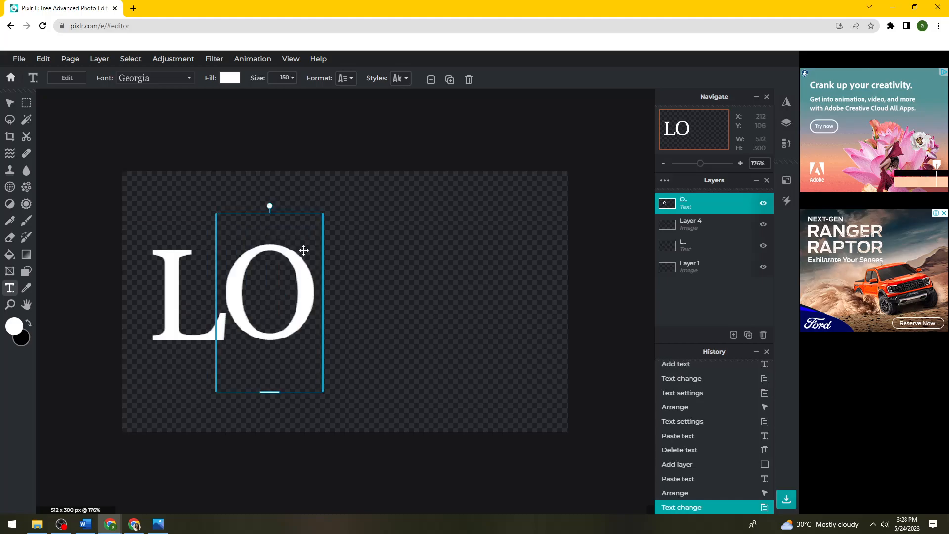
drag(297, 213, 303, 214)
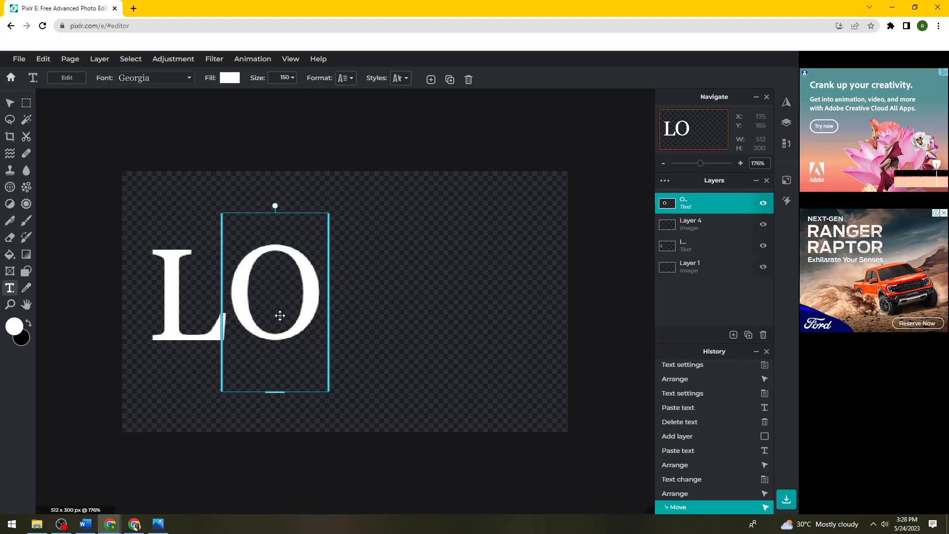
Step: Delete the empty Layer 4 between the two letters and reselect the O text layer
click(184, 328)
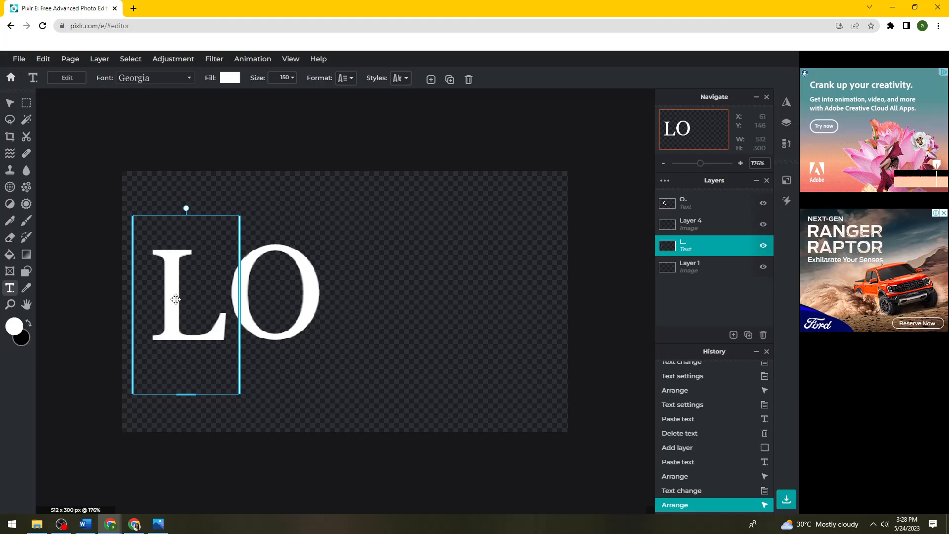
click(265, 291)
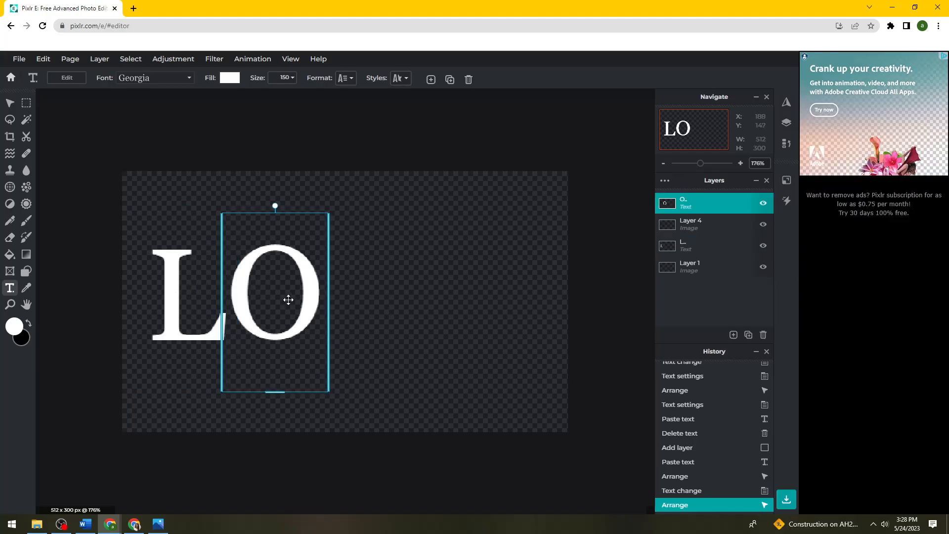
click(727, 221)
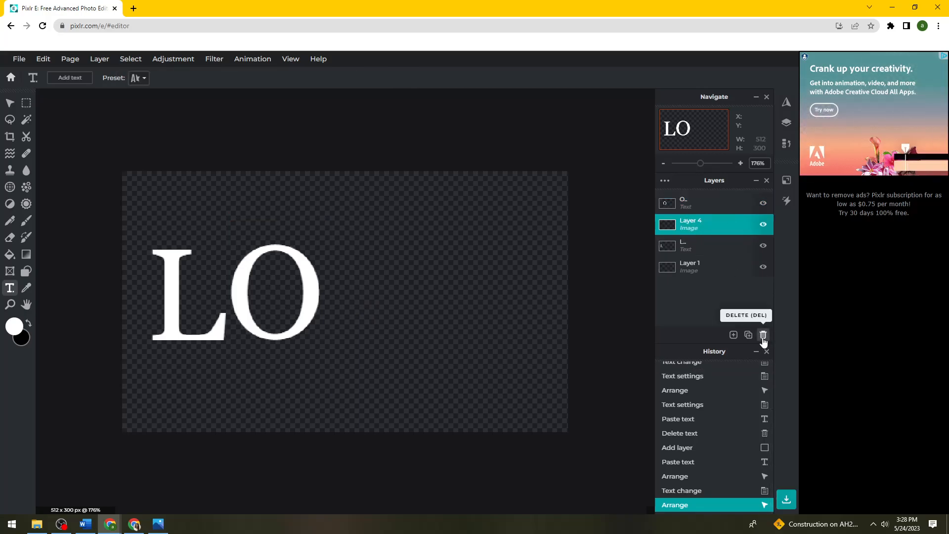
click(763, 334)
click(713, 209)
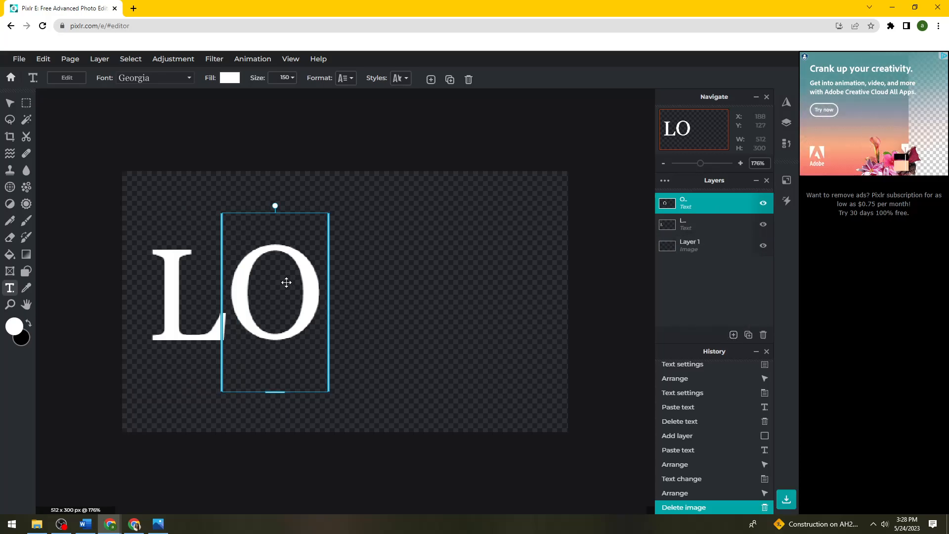
Step: Copy the O text layer, then add an empty layer and paste the copied text above it
click(171, 290)
click(303, 286)
key(ctrl+c)
click(733, 335)
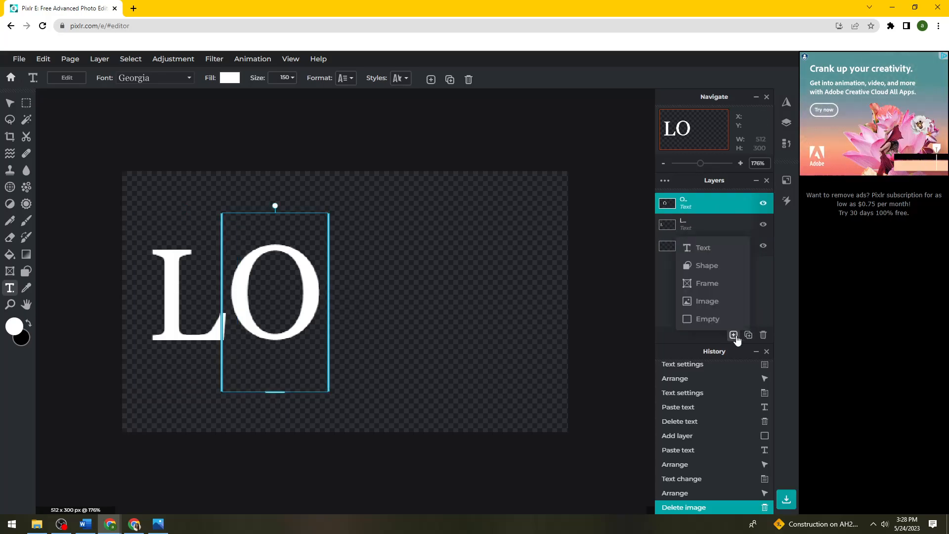
click(708, 319)
click(389, 291)
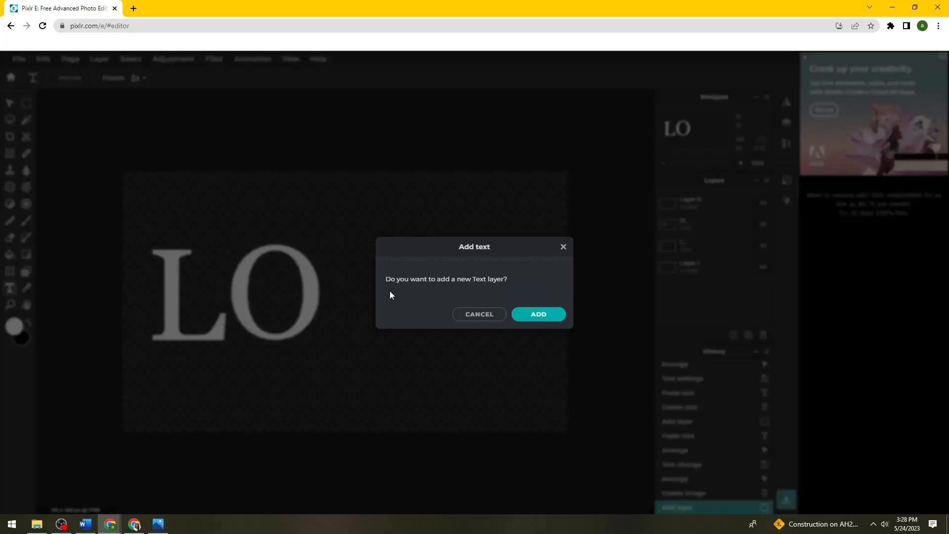
click(563, 246)
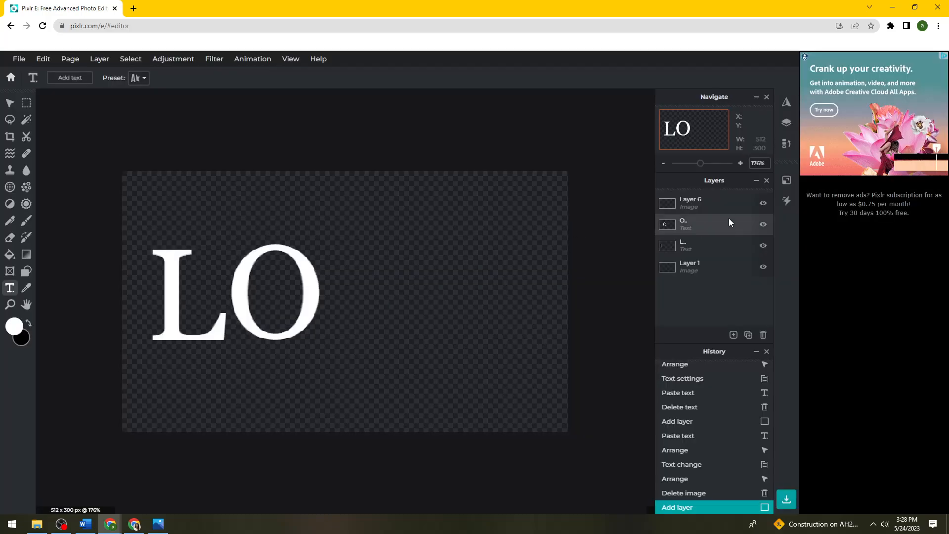
click(722, 200)
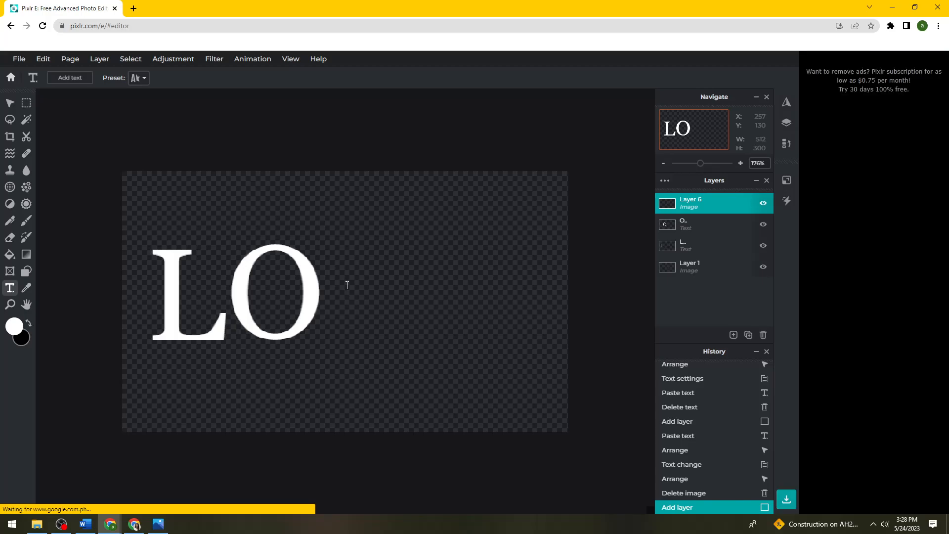
key(ctrl+v)
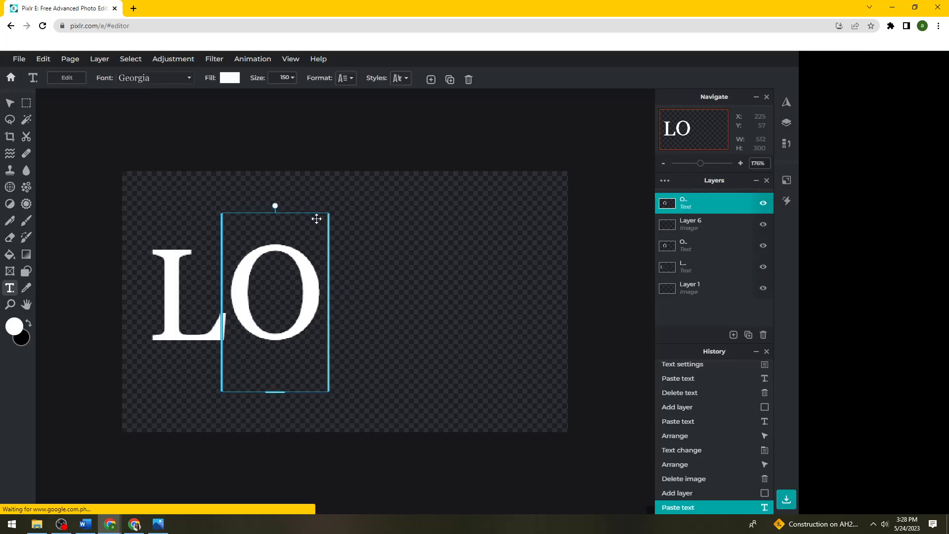
Step: Move the pasted O to the right of the existing O and replace its text with "V"
drag(317, 220, 413, 215)
double_click(356, 262)
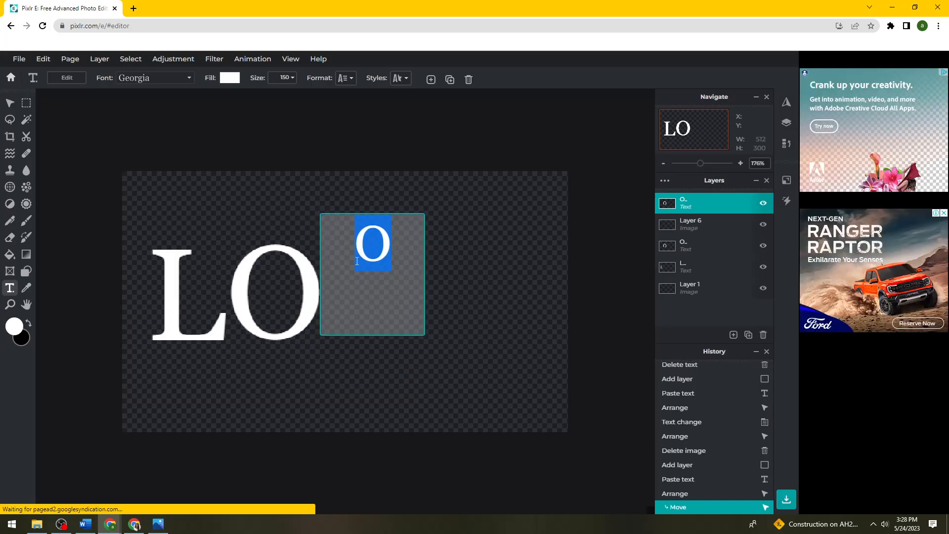
text(V)
click(594, 273)
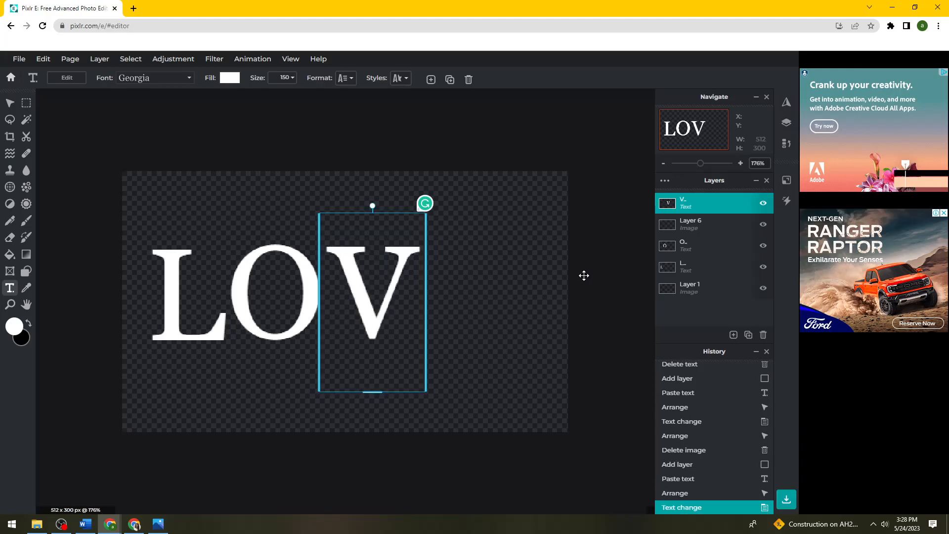
Step: Reorder the empty Layer 6 above the V layer, then copy the V text and paste it above Layer 6
drag(718, 227, 720, 203)
click(391, 265)
key(ctrl+c)
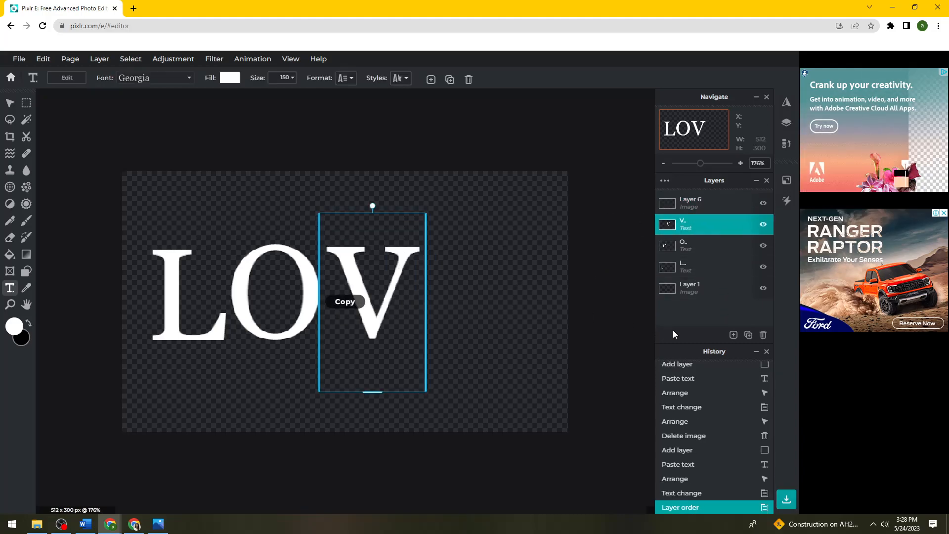
click(690, 200)
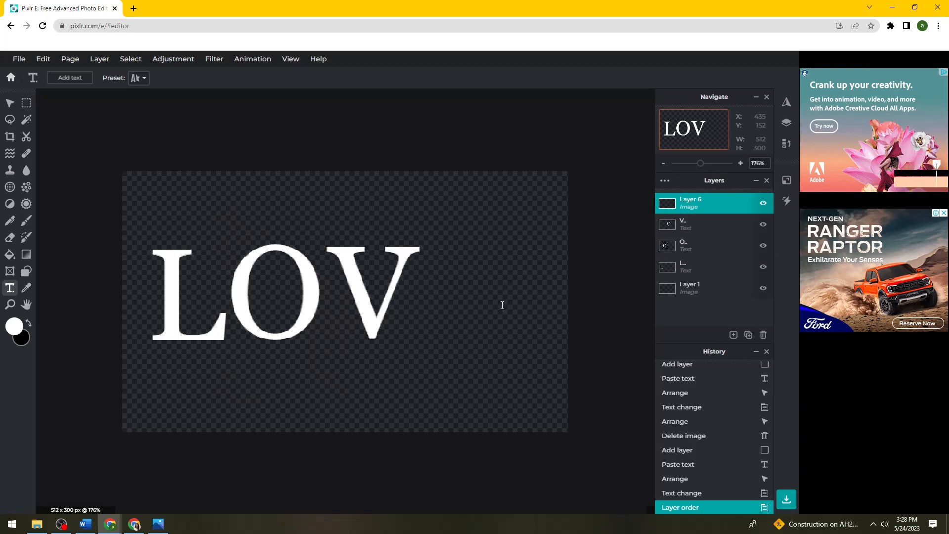
key(ctrl+v)
Step: Move the pasted V to the right of the existing V and replace its text with "E"
drag(405, 213, 507, 213)
double_click(477, 254)
text(E)
click(606, 251)
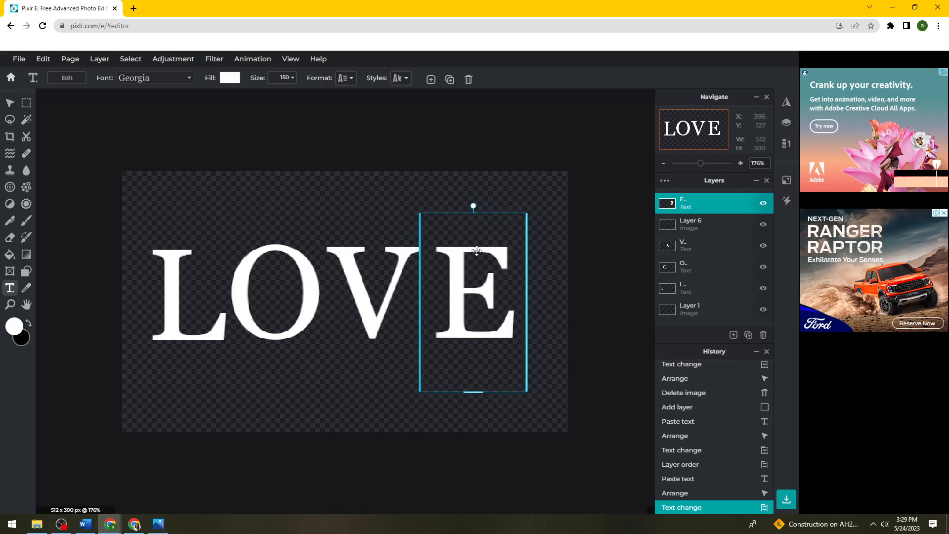
Step: Delete the empty Layer 6 from between the E and V layers
click(707, 225)
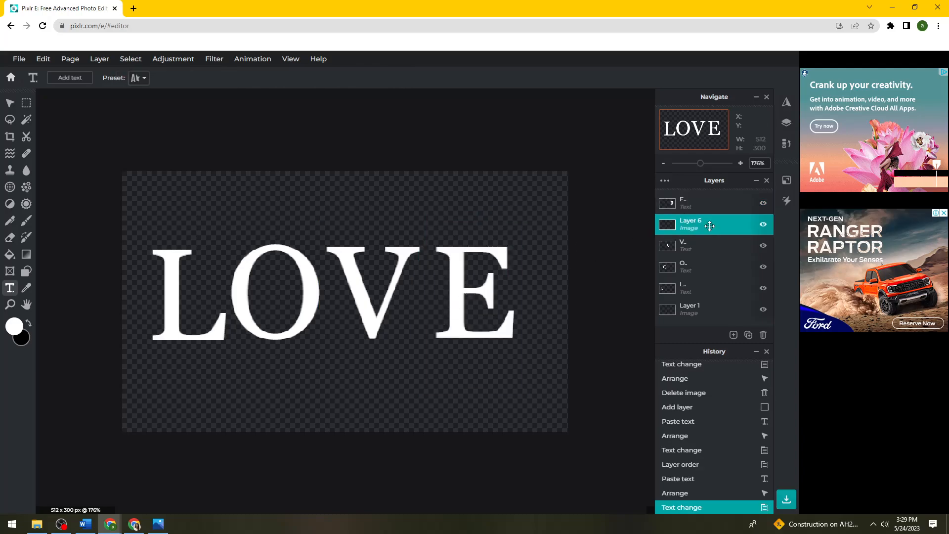
click(763, 334)
Step: Reposition the letters L, O, V and E so the word LOVE is evenly spaced and aligned on one baseline
drag(486, 281, 491, 281)
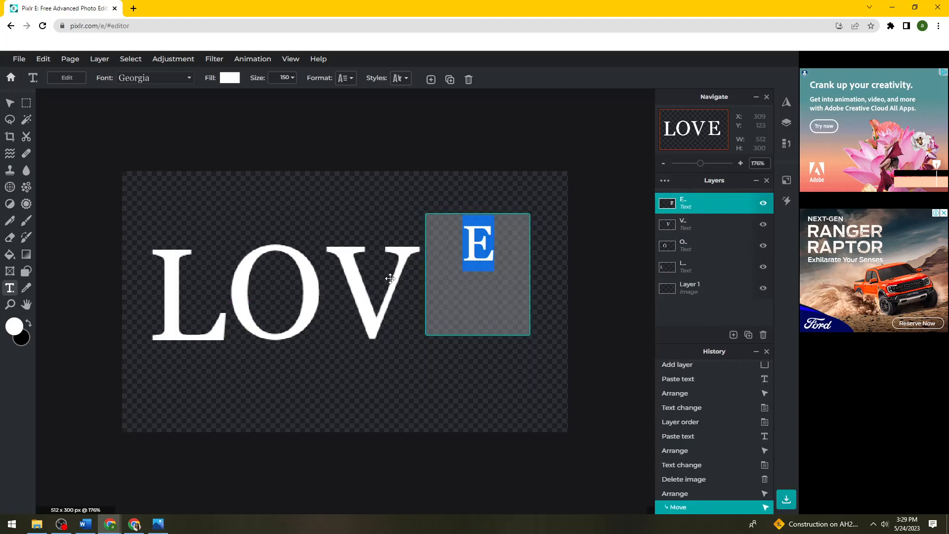
click(389, 278)
mouse_move(390, 278)
mouse_down()
mouse_move(384, 296)
mouse_move(394, 297)
mouse_move(379, 291)
mouse_move(409, 295)
mouse_move(393, 294)
mouse_up()
drag(289, 292, 303, 291)
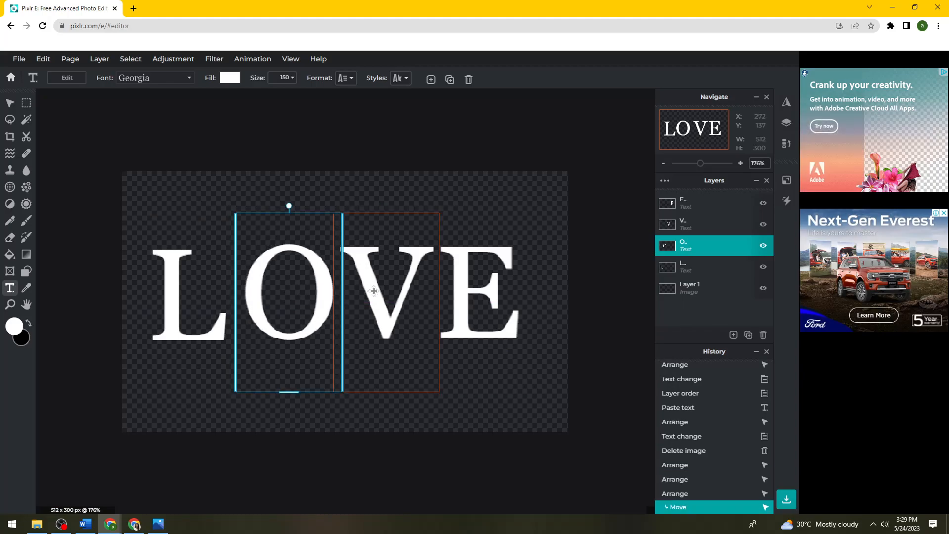
click(376, 291)
drag(375, 291, 371, 289)
drag(168, 296, 177, 292)
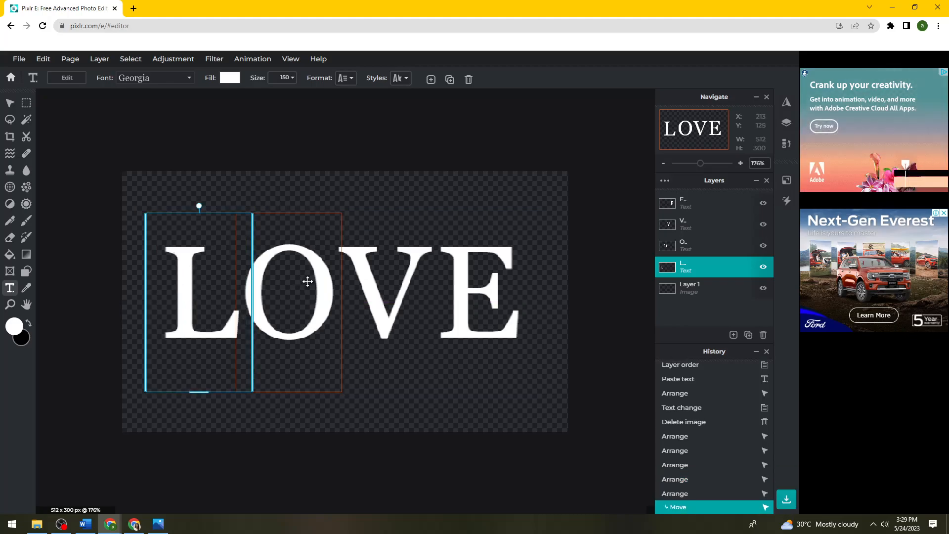
click(308, 282)
click(200, 295)
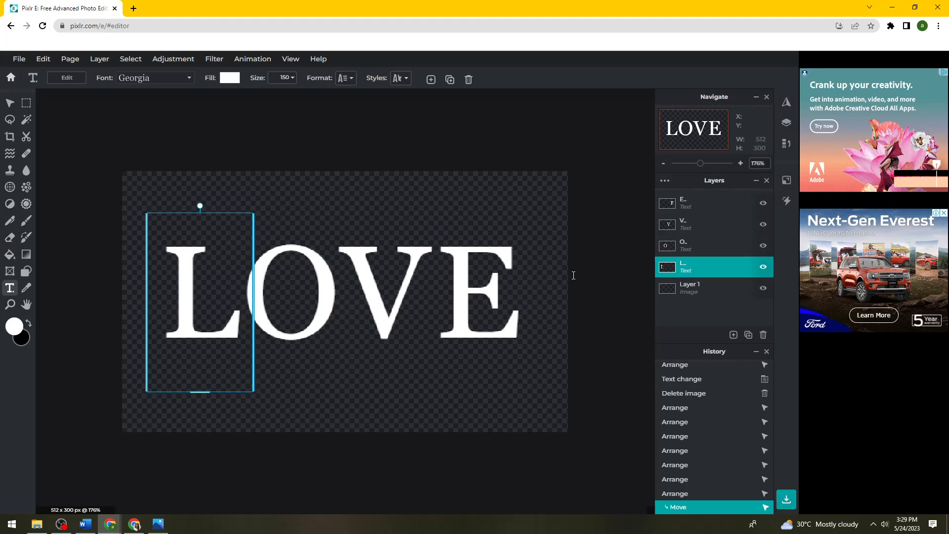
click(626, 316)
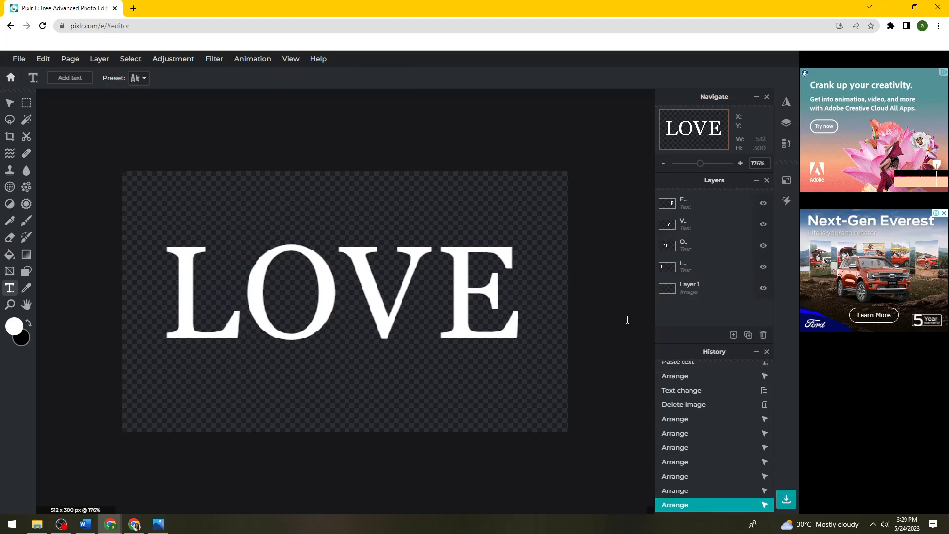
Step: Select the letter L and give its layer the Grow enter animation
click(206, 307)
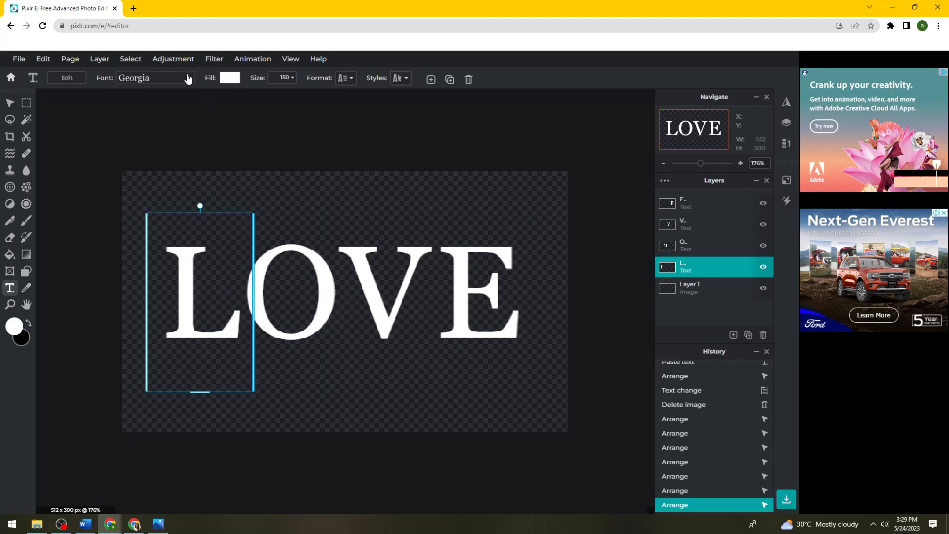
click(265, 64)
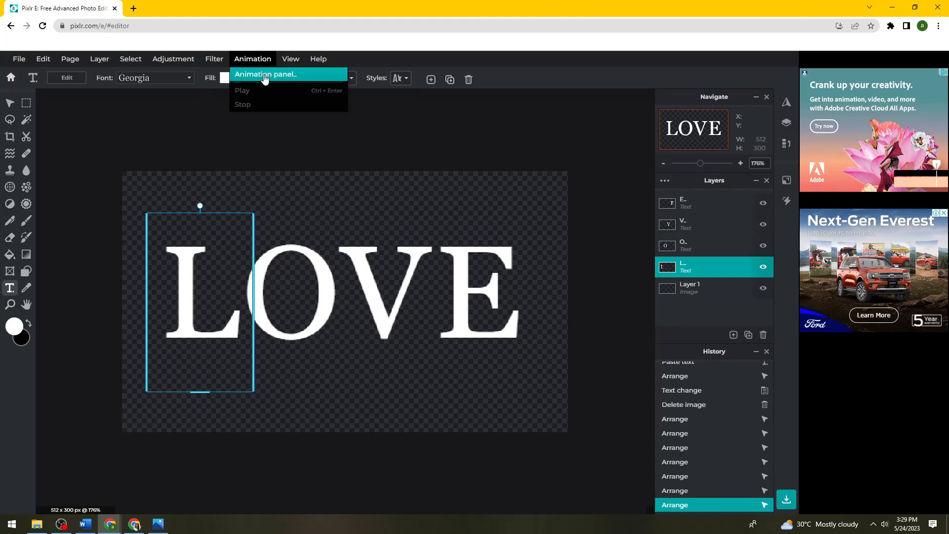
click(264, 75)
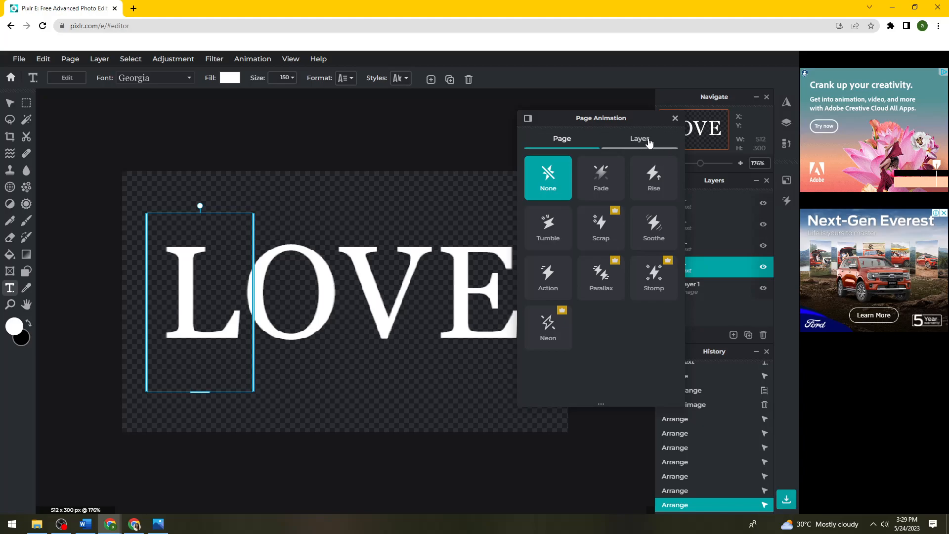
click(649, 145)
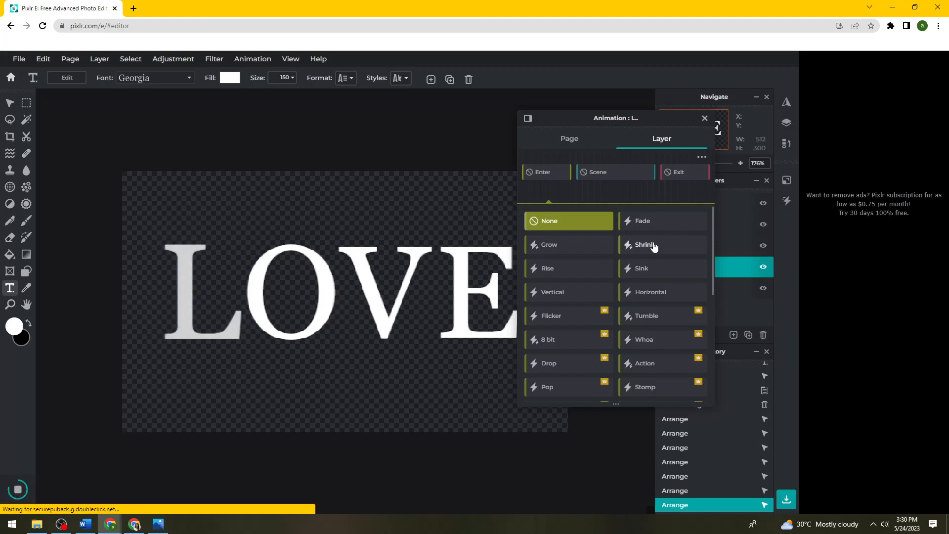
click(565, 250)
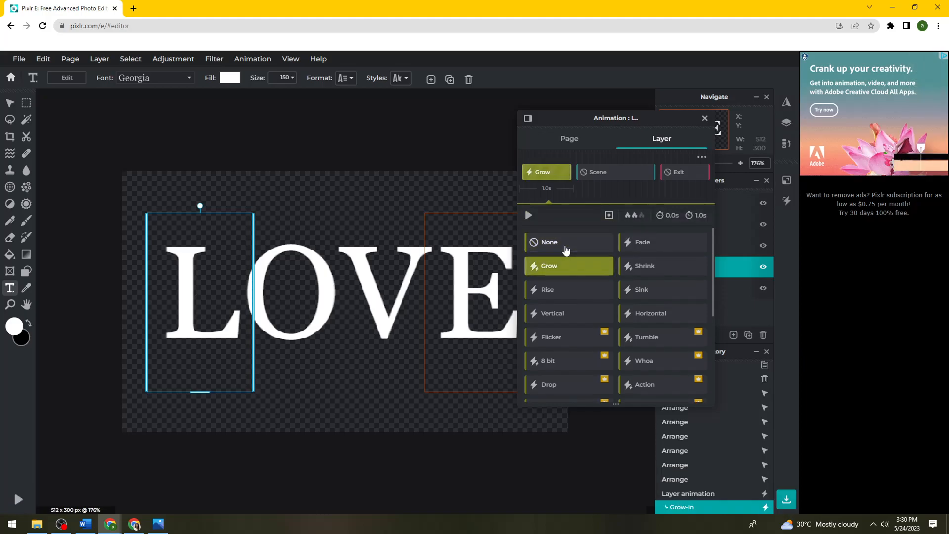
Step: Apply the Grow enter animation to each of the O, V and E text layers
click(321, 266)
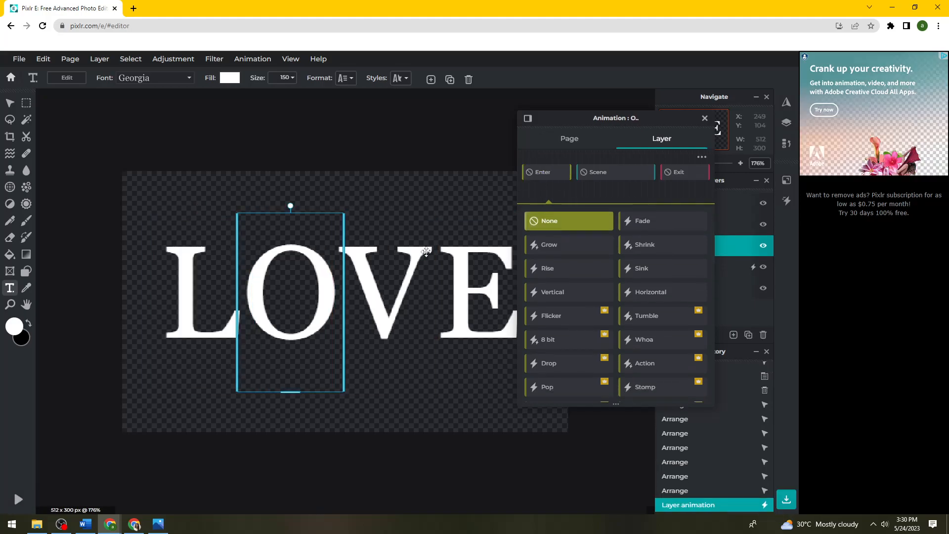
click(548, 266)
click(386, 265)
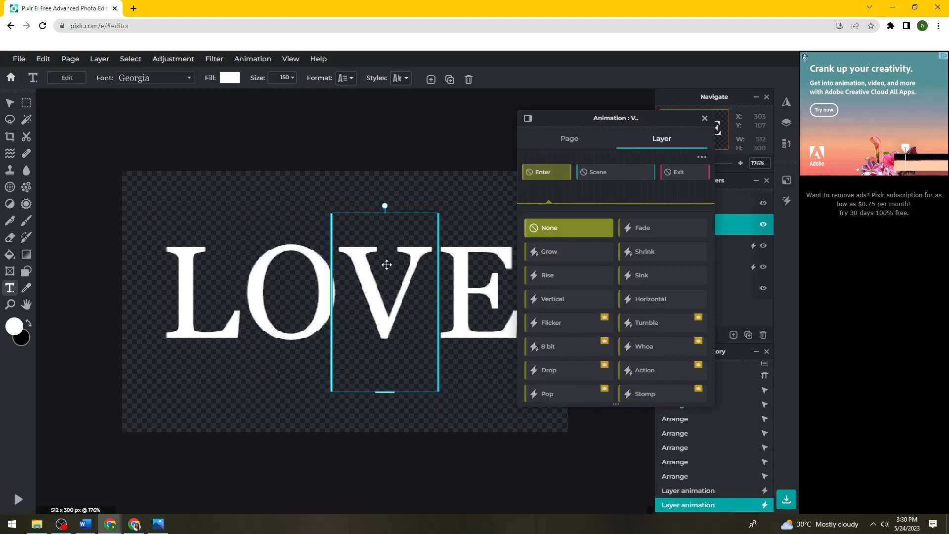
click(543, 245)
click(514, 253)
click(545, 245)
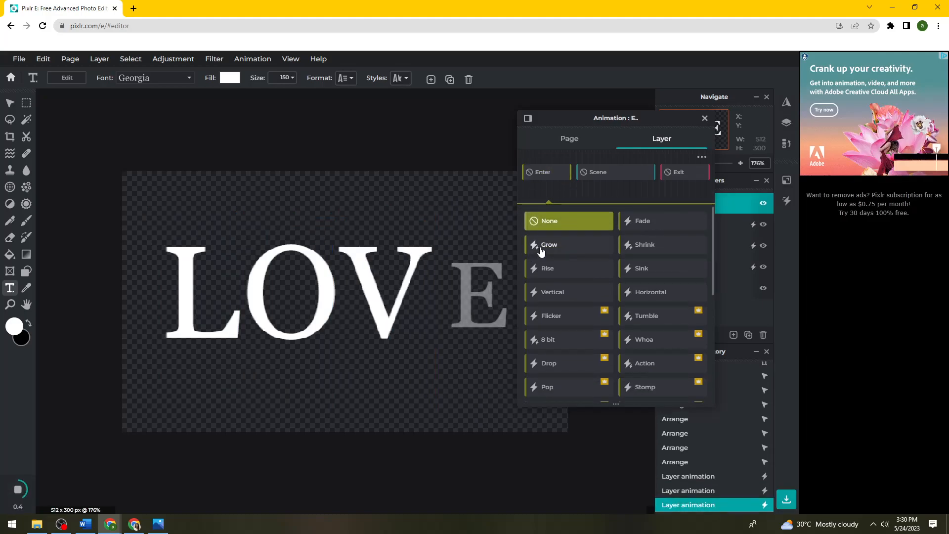
Step: Check the animation settings assigned to each letter of LOVE
click(277, 271)
click(389, 273)
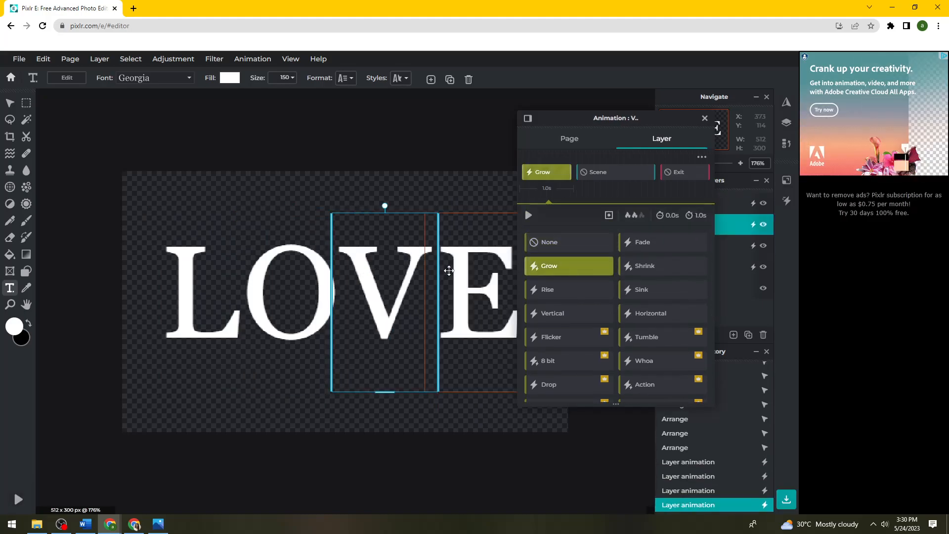
click(455, 269)
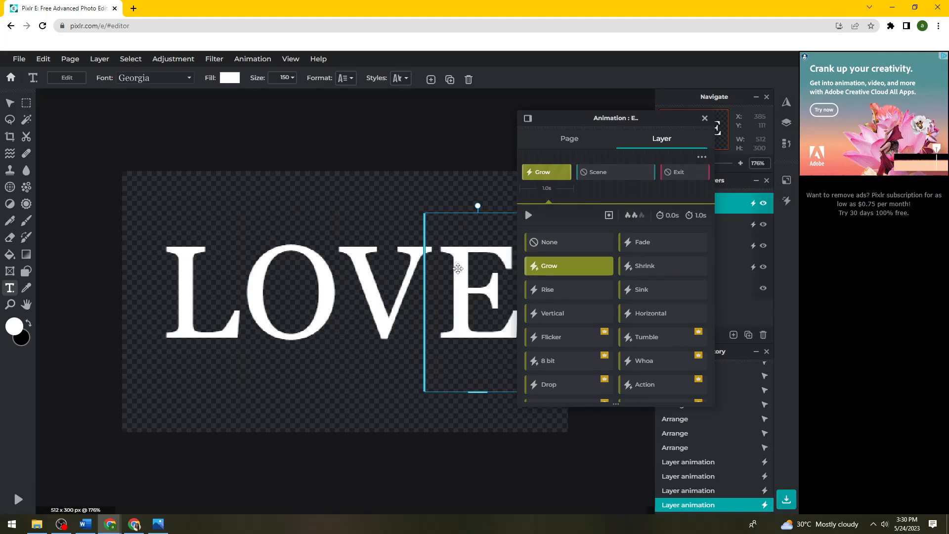
click(208, 301)
click(303, 297)
click(383, 287)
click(460, 276)
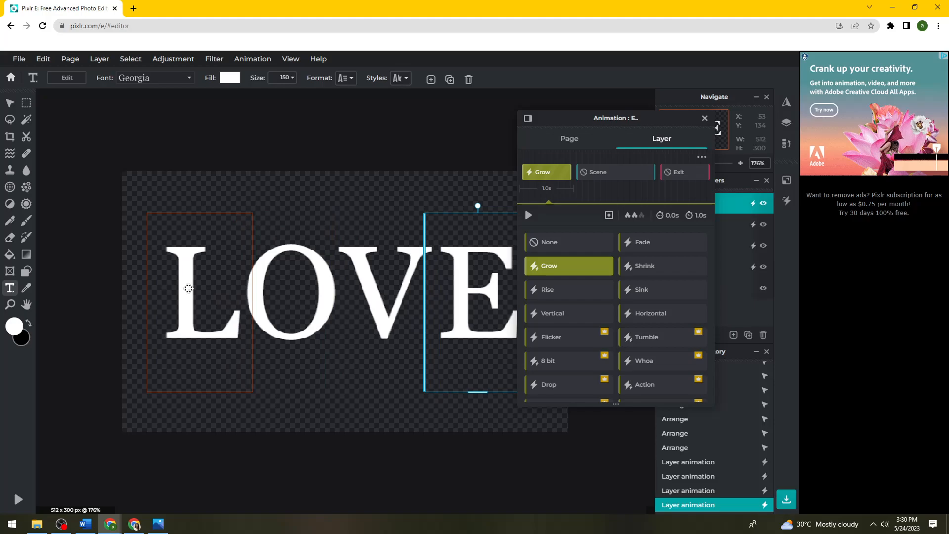
Step: Review the animation assigned to the L, O, V and E layers, and close the animation settings
click(224, 288)
click(290, 289)
click(371, 277)
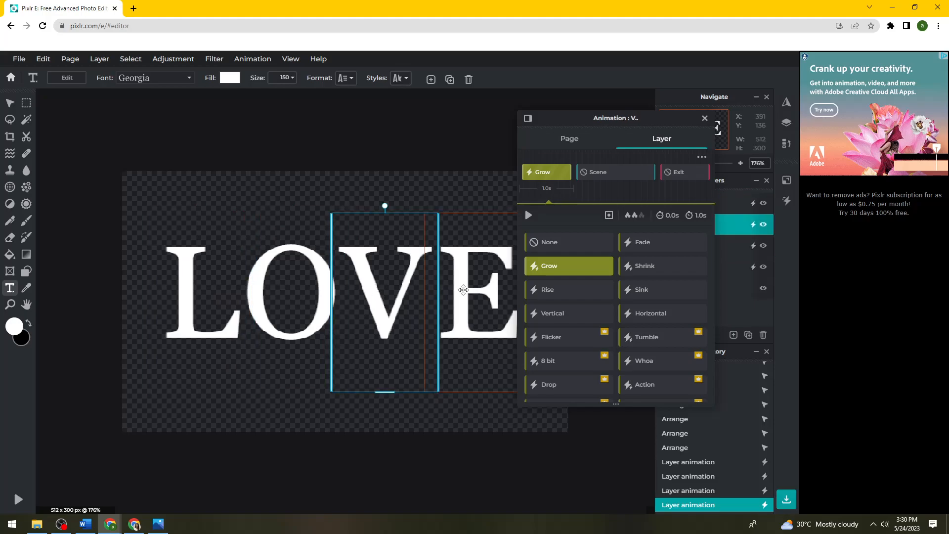
click(465, 287)
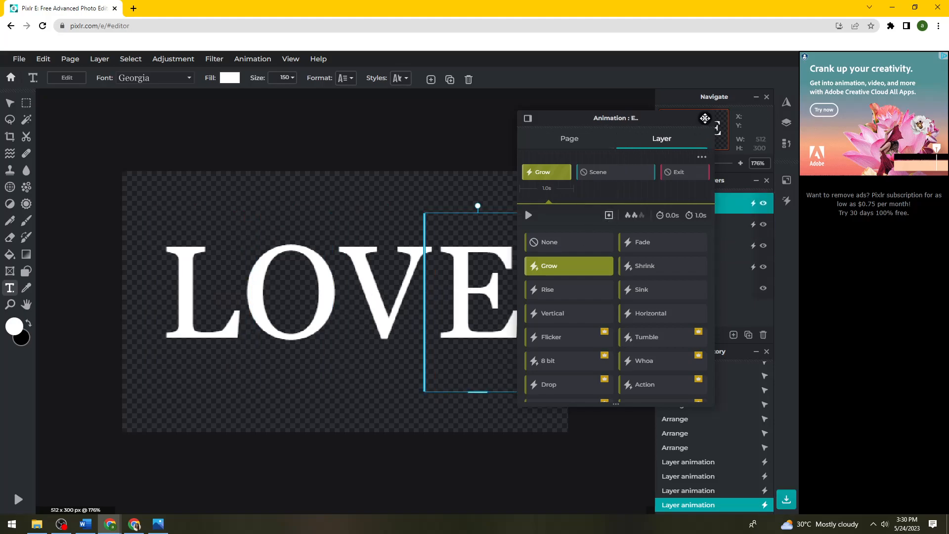
click(705, 119)
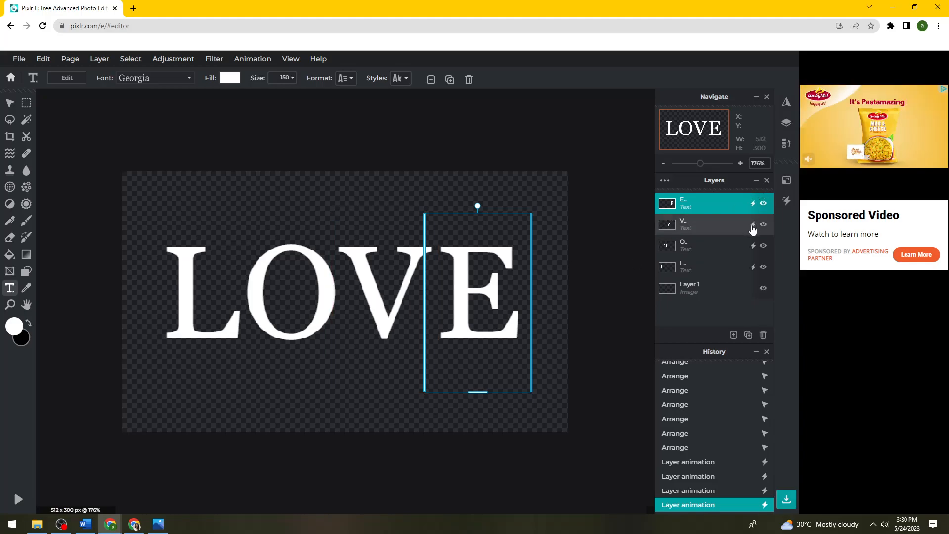
click(733, 334)
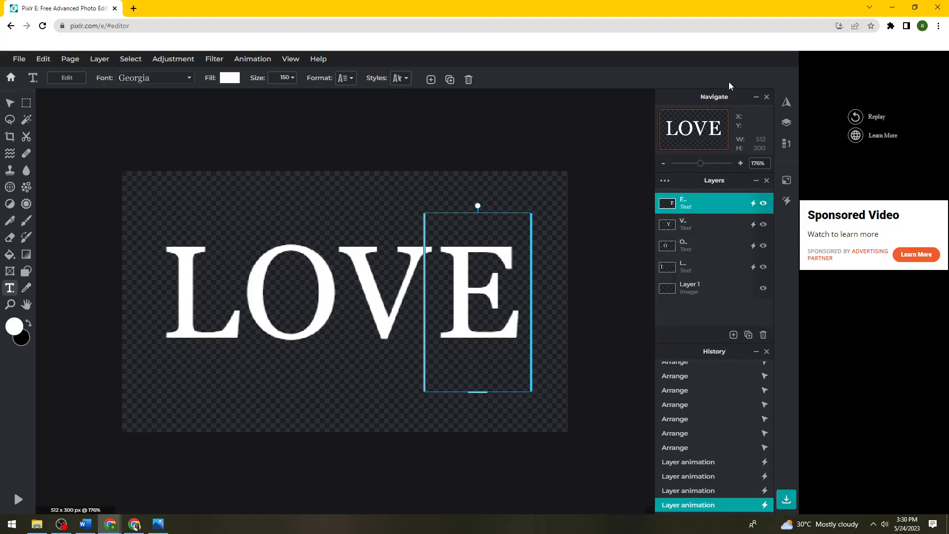
Step: Nudge the letters O and L slightly to the right to refine the spacing of LOVE, and deselect them
click(232, 286)
drag(288, 286, 297, 289)
drag(220, 288, 222, 287)
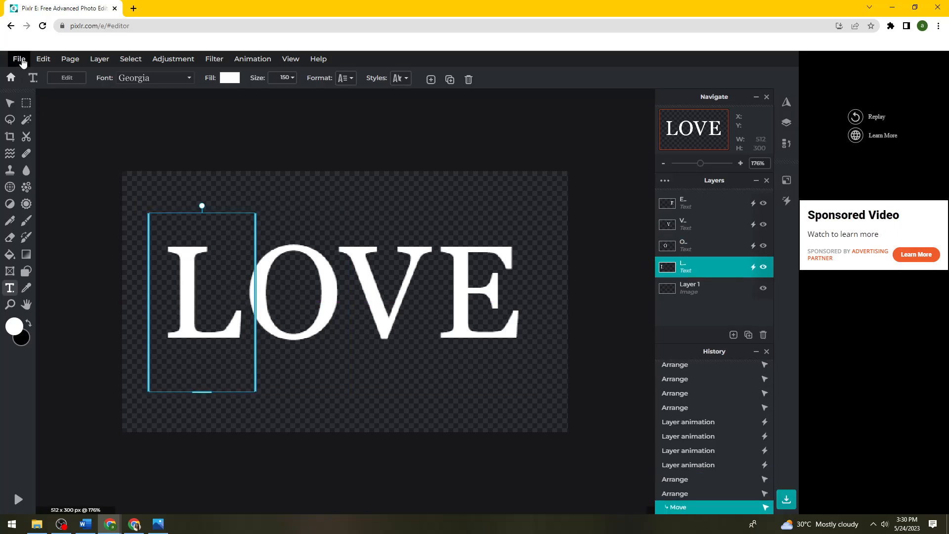
click(147, 149)
Step: Examine the MP4 and GIF animation export options, and close the save settings without saving
click(23, 64)
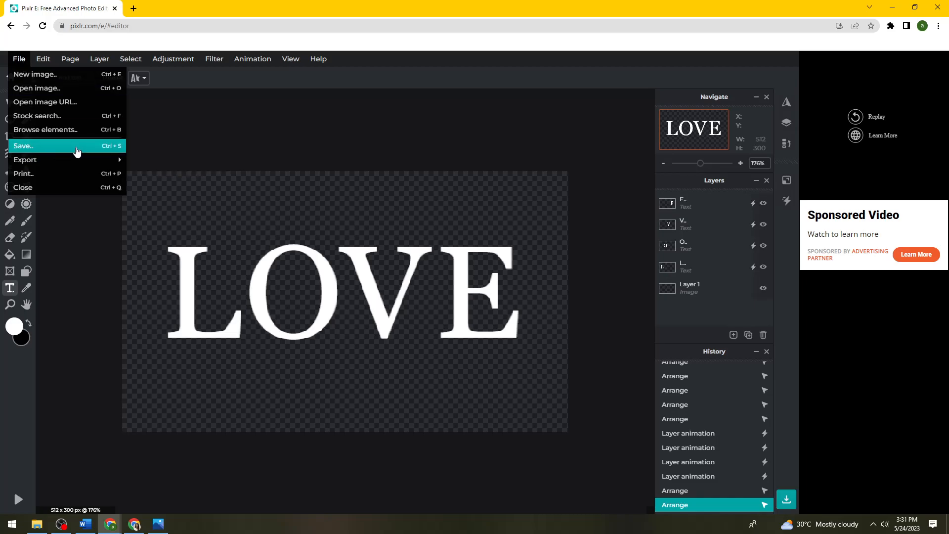
click(77, 151)
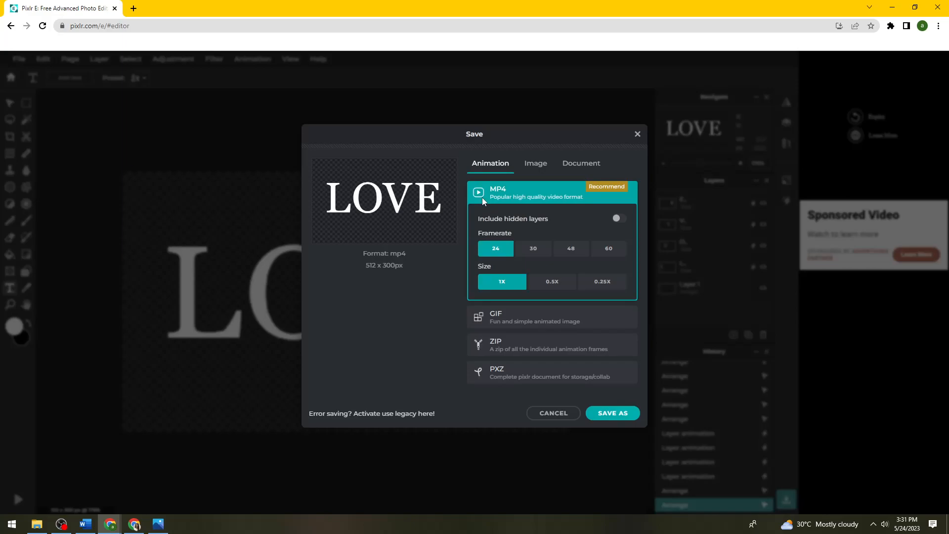
click(583, 322)
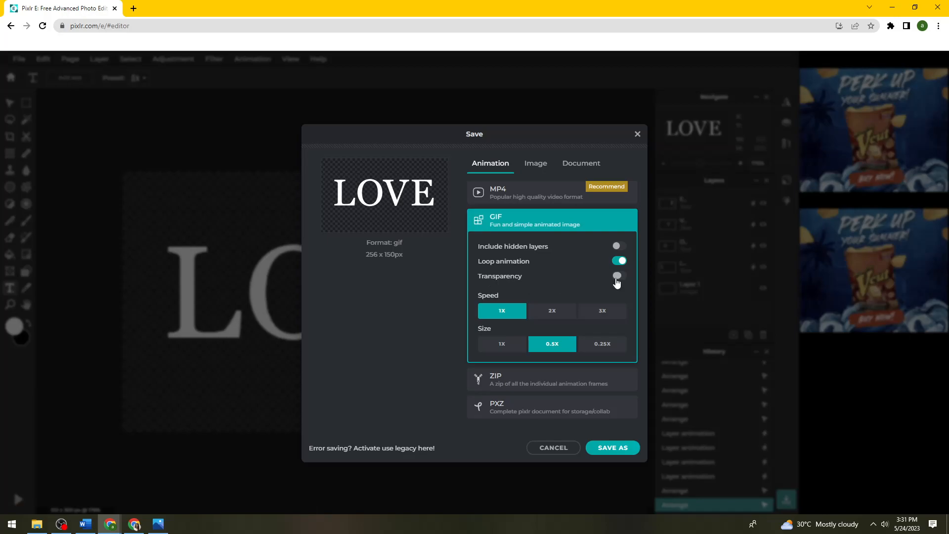
click(638, 134)
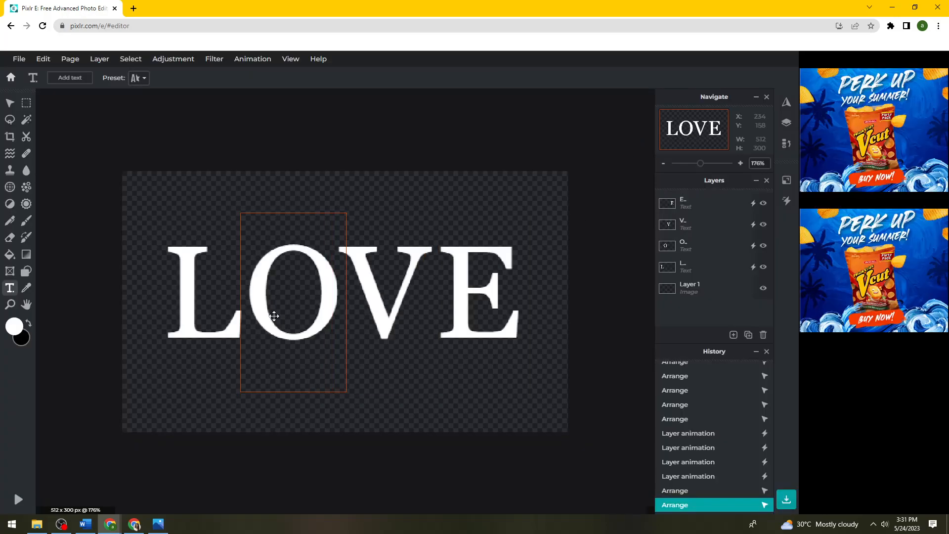
click(221, 316)
shift+click(286, 301)
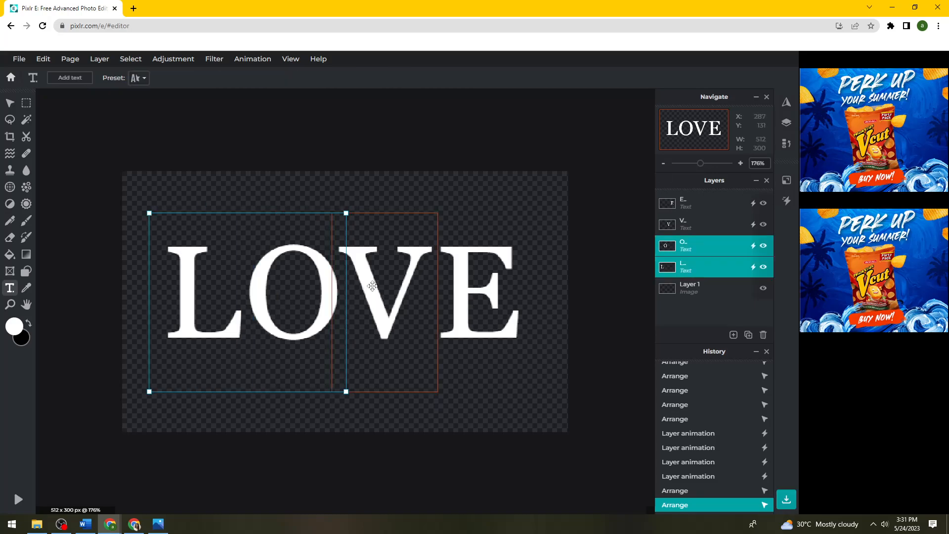
shift+click(371, 275)
shift+click(456, 282)
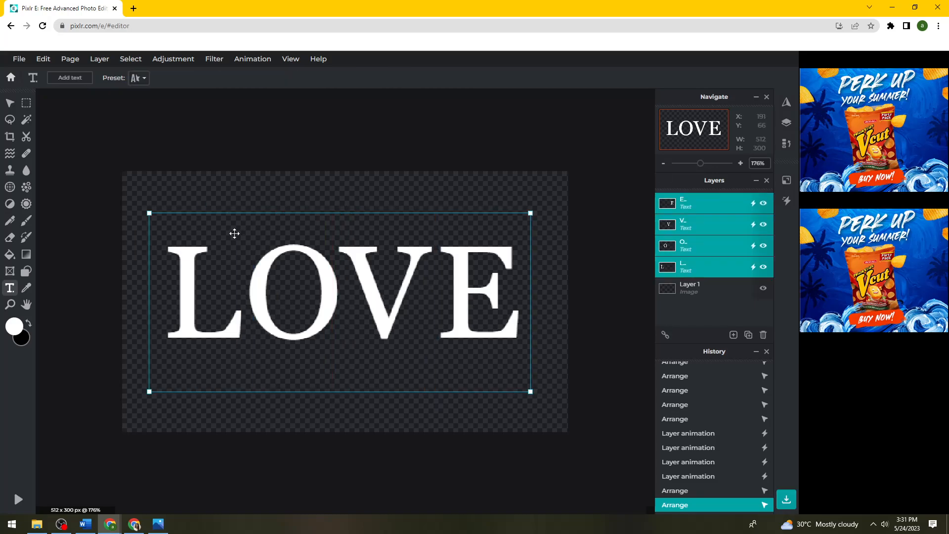
click(263, 161)
click(184, 314)
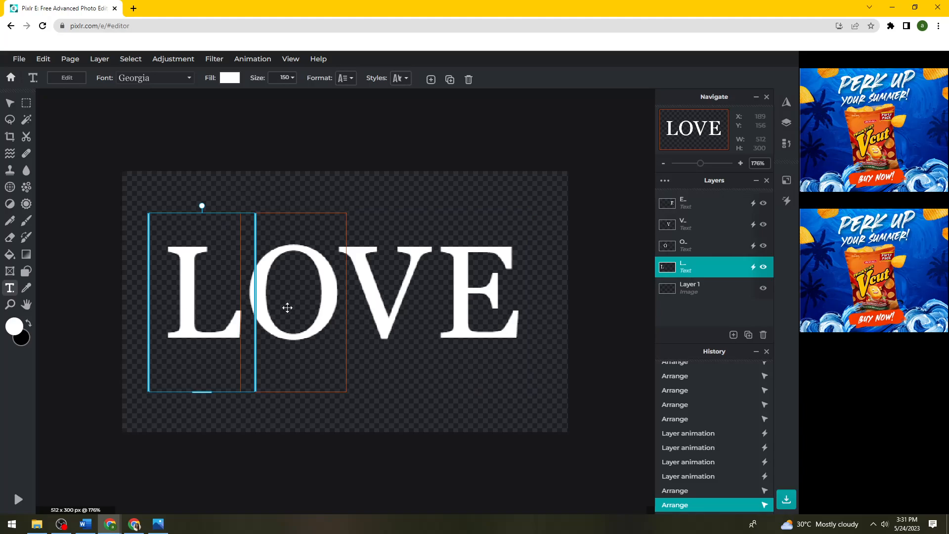
click(15, 338)
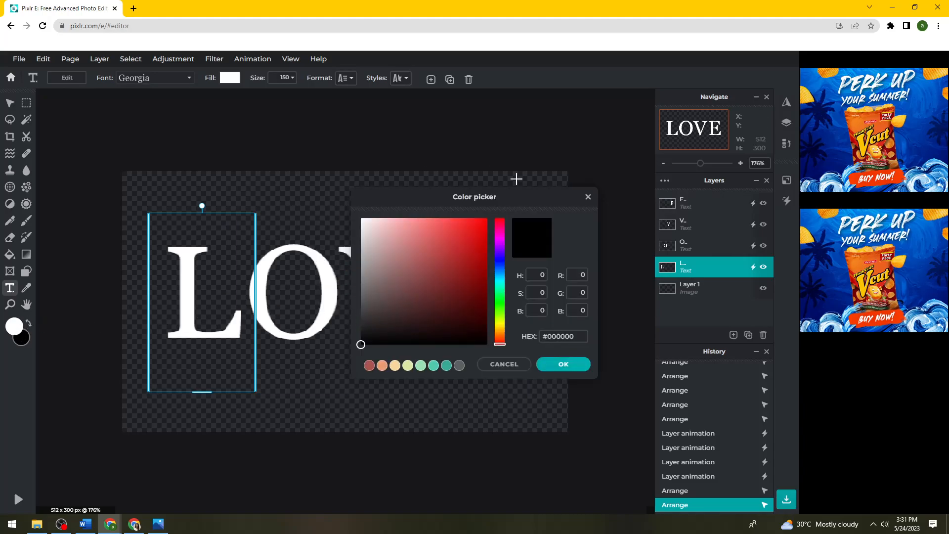
click(589, 198)
Step: Select all four letters and set the background colour to the muted red swatch, leaving the foreground colour white
shift+click(321, 269)
shift+click(376, 269)
shift+click(459, 277)
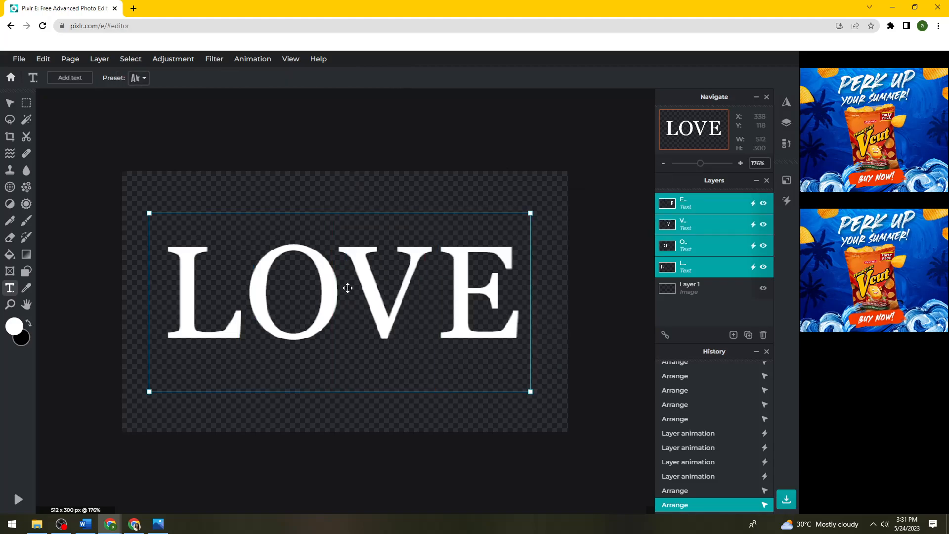
click(26, 333)
drag(382, 330, 360, 345)
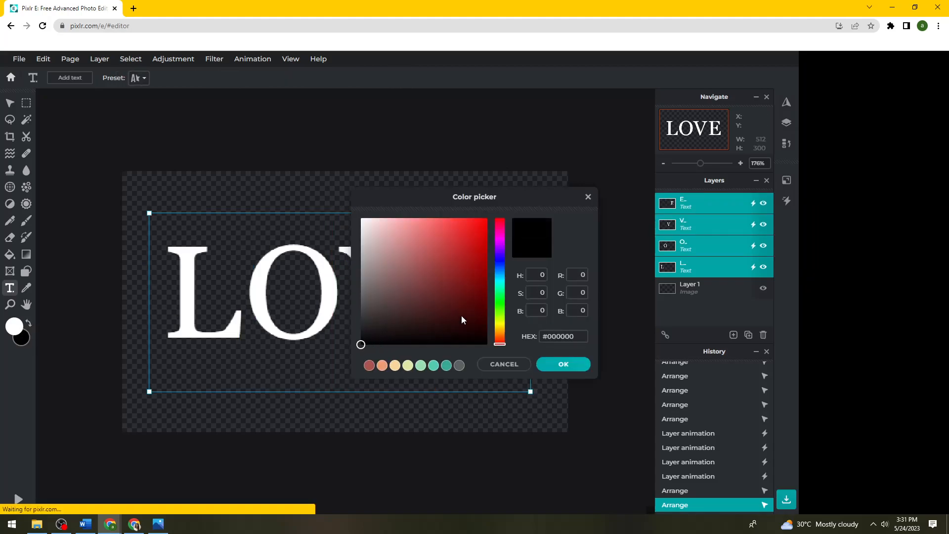
click(370, 367)
click(563, 364)
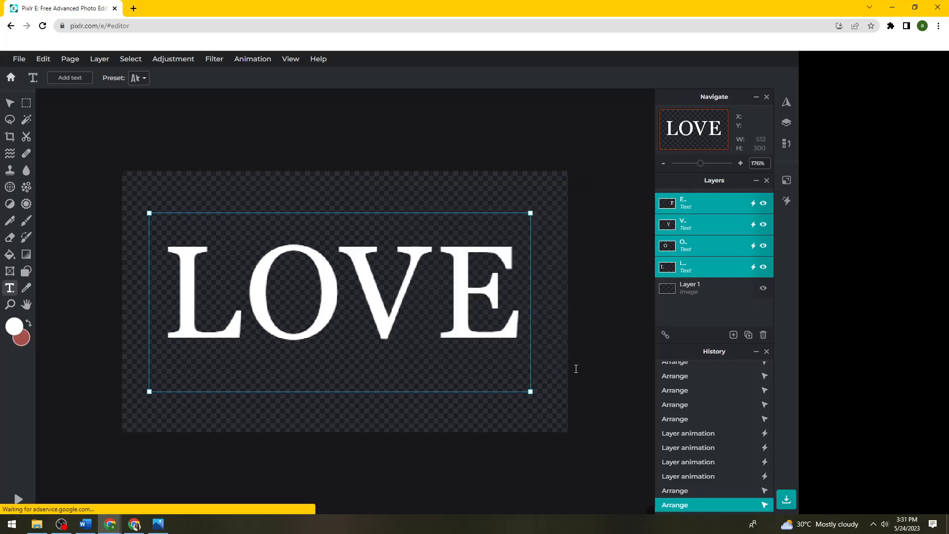
click(13, 325)
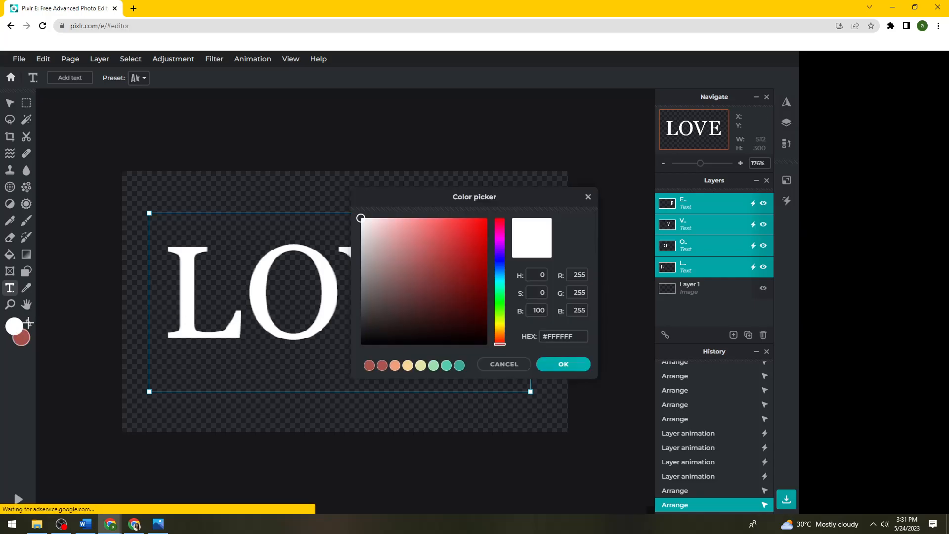
click(588, 197)
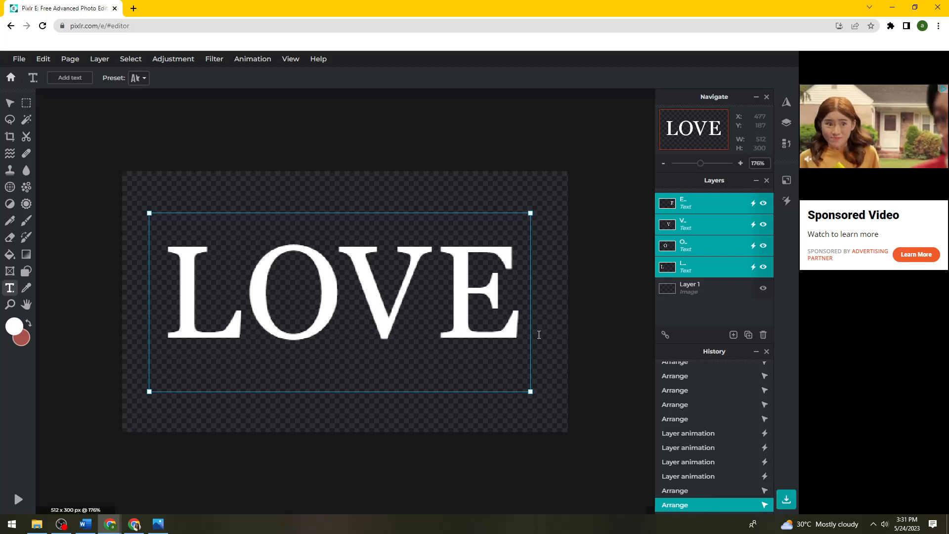
Step: Select the letter L and try muted red, green and pale pink fills, ending on #DF9A9A
click(242, 316)
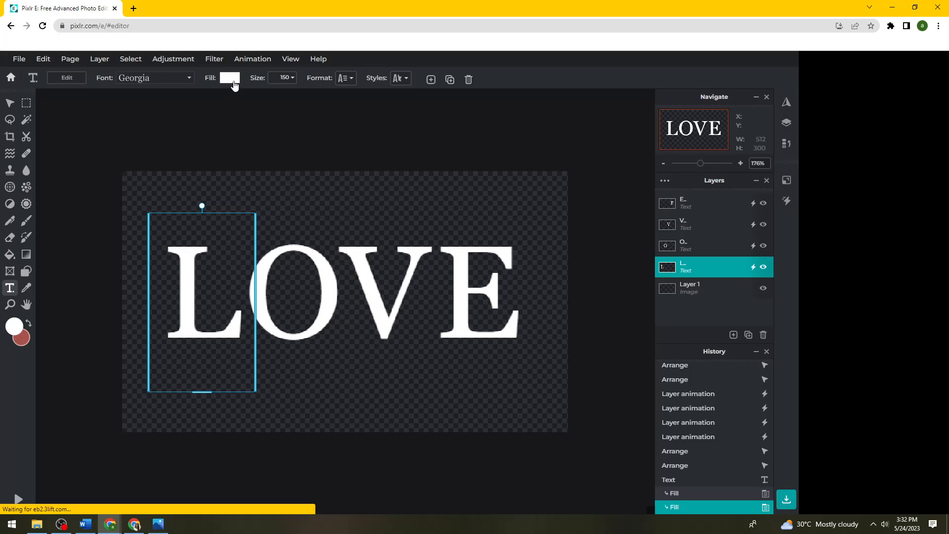
click(232, 80)
click(265, 269)
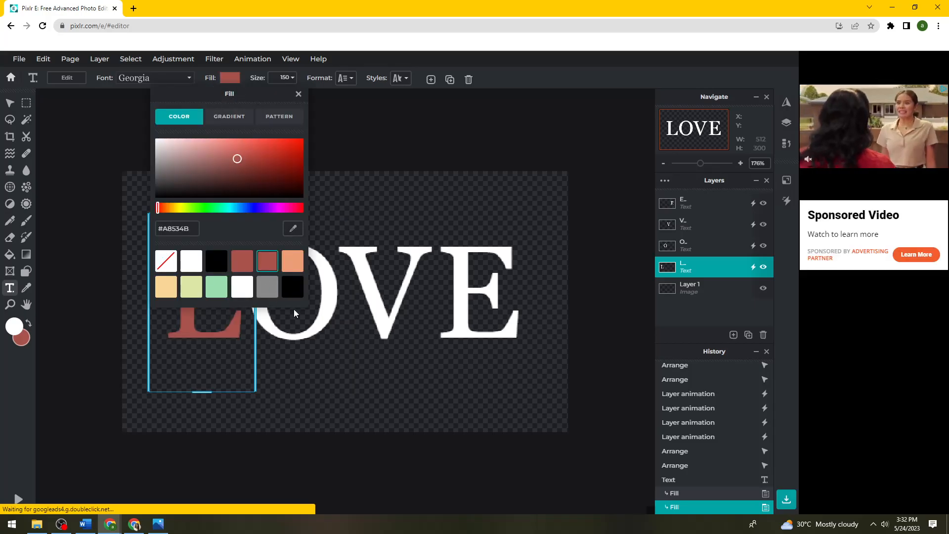
click(217, 287)
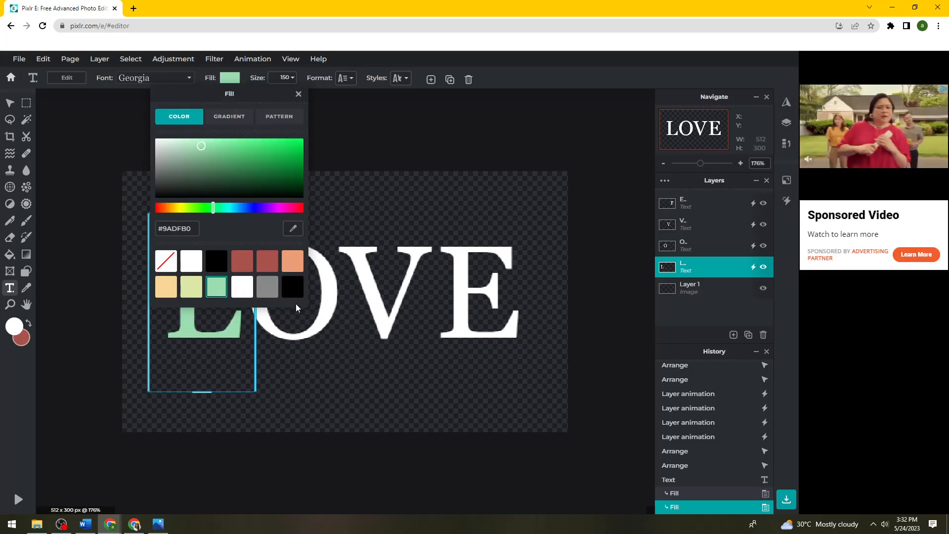
drag(302, 212, 327, 212)
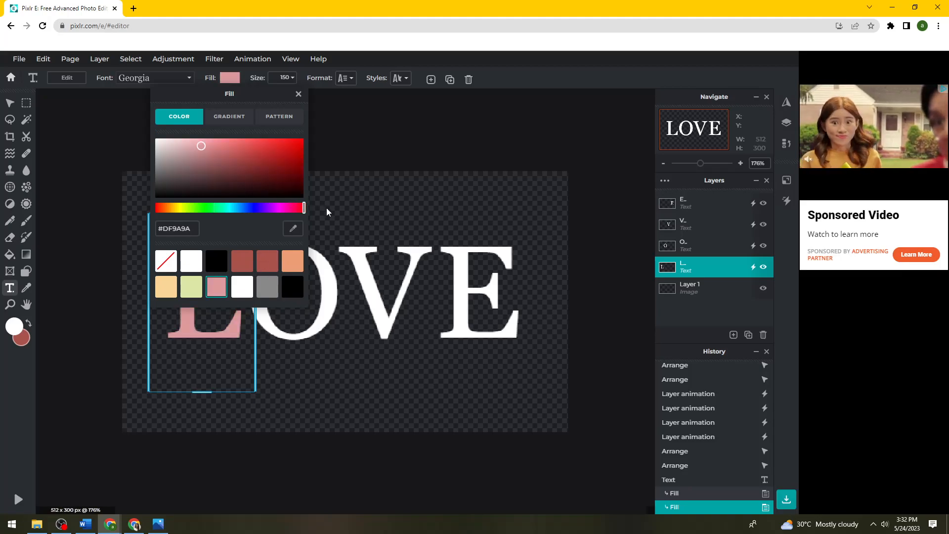
click(327, 212)
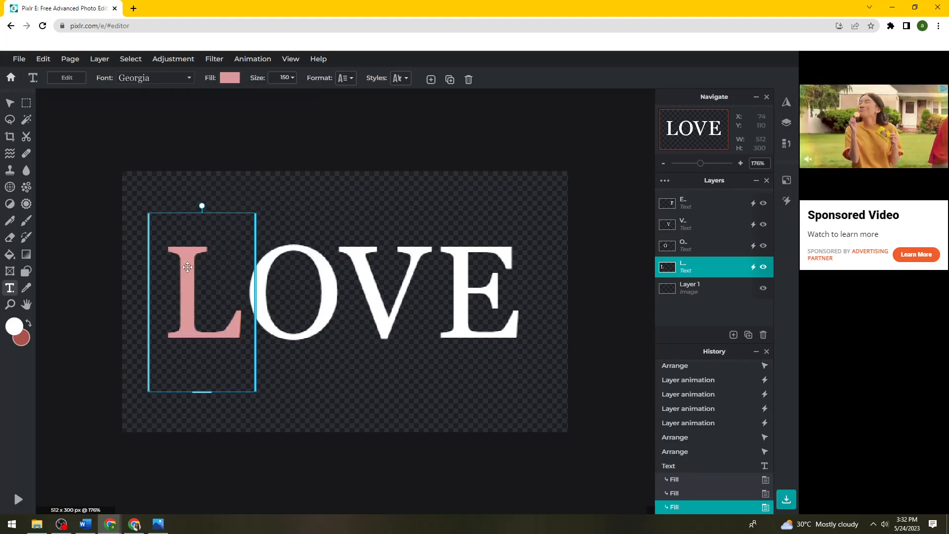
Step: Change the fill of the letter L to pure red, #FF0000
click(230, 83)
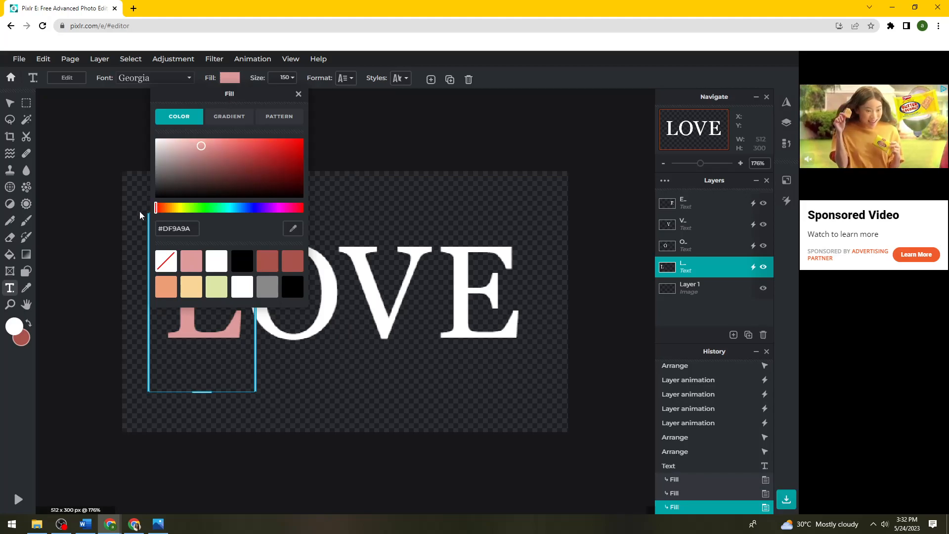
click(141, 211)
click(230, 77)
click(295, 145)
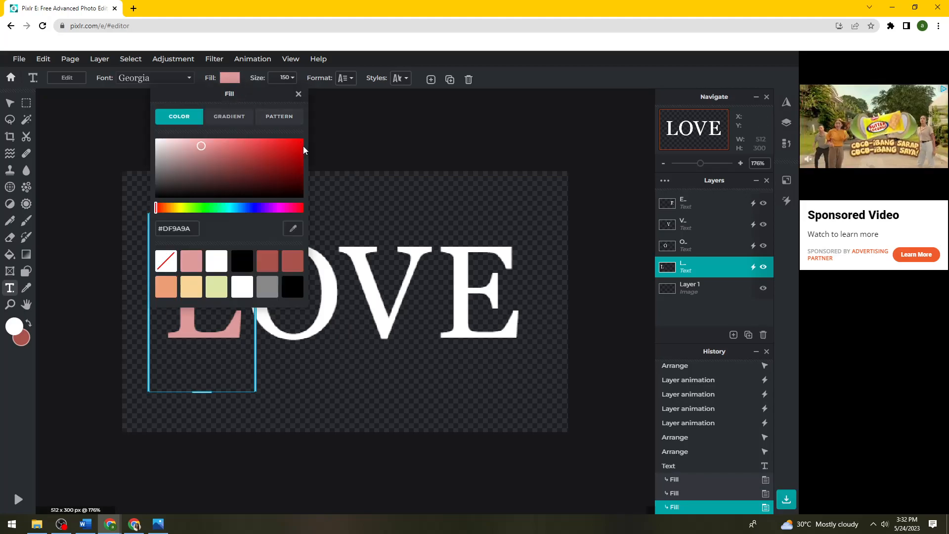
drag(275, 151, 316, 140)
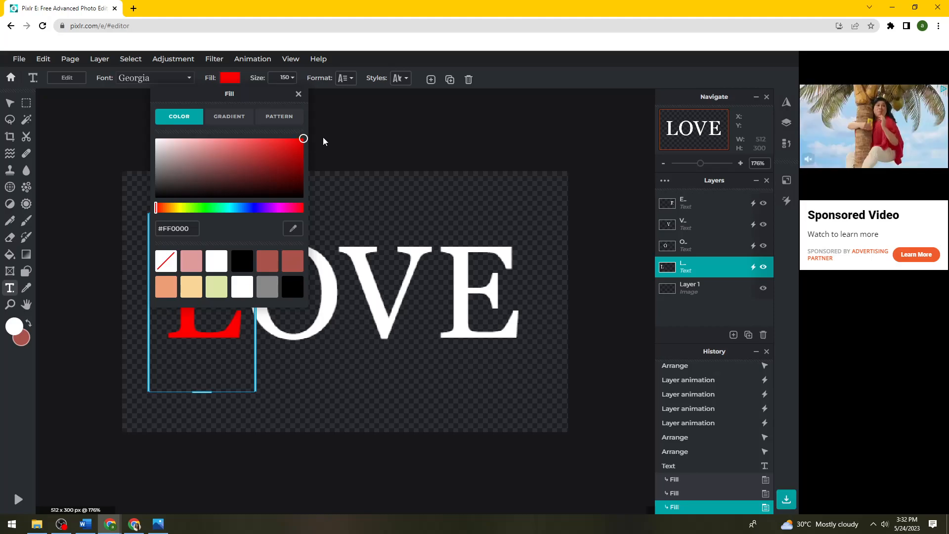
click(322, 138)
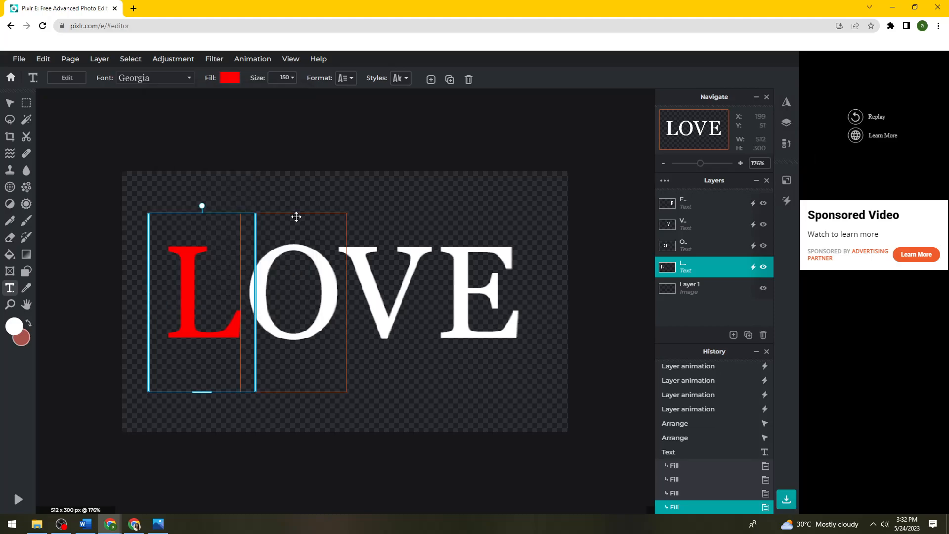
Step: Set the fill of the letter L to the muted red swatch #A8534B
click(231, 79)
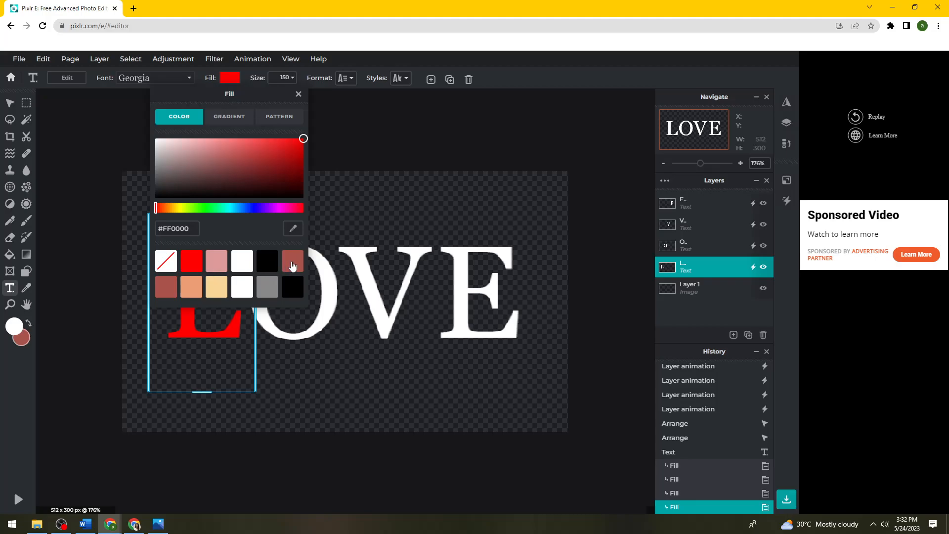
click(292, 262)
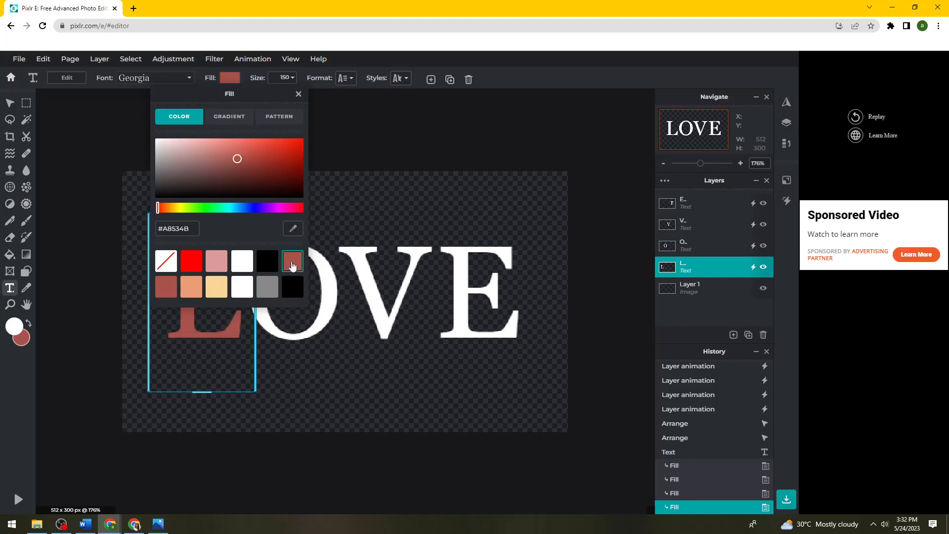
click(328, 273)
Step: Select the letter O, try the pale pink fill #DF9A9A, and settle on the muted red #A8534B
click(333, 269)
click(323, 269)
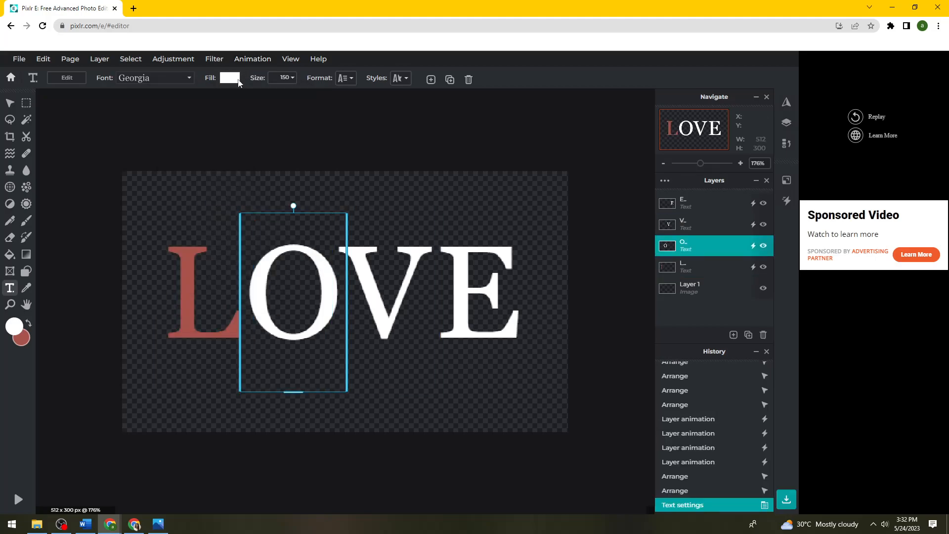
click(235, 80)
click(250, 270)
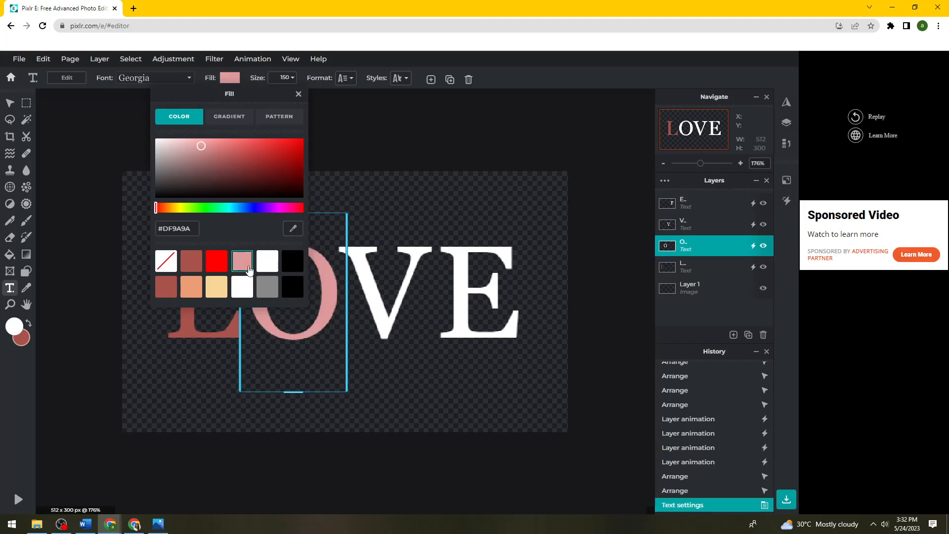
click(173, 288)
click(363, 265)
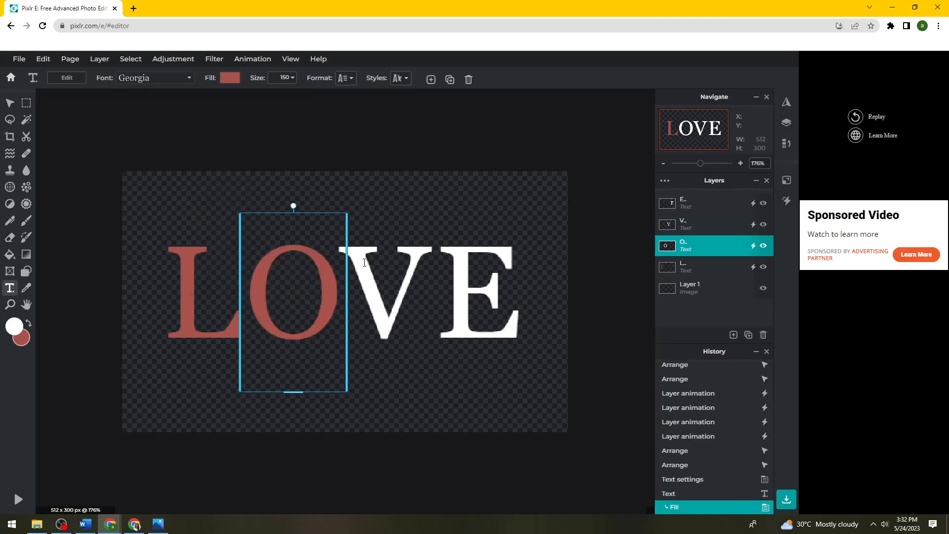
Step: Set the fill of the letters V and E to the same muted red, #A8534B
click(363, 267)
click(235, 81)
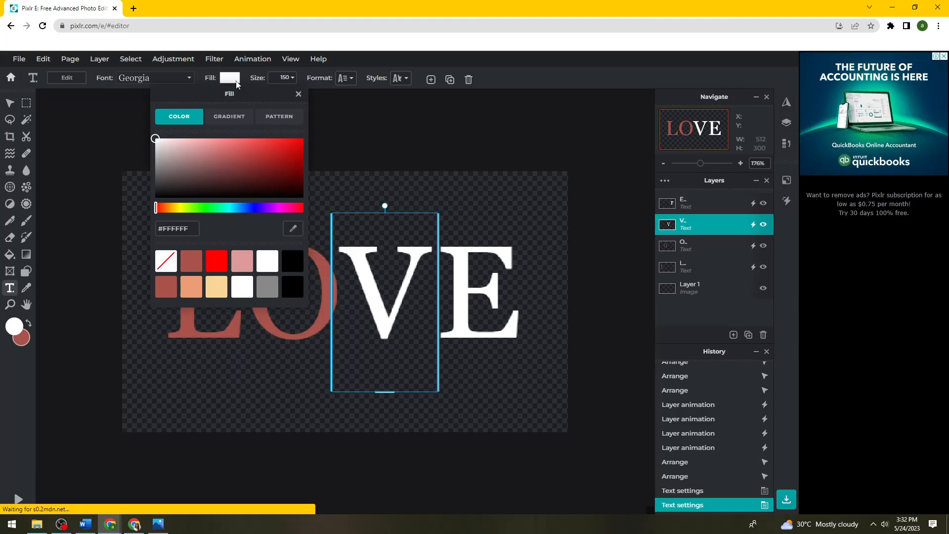
click(166, 287)
click(463, 281)
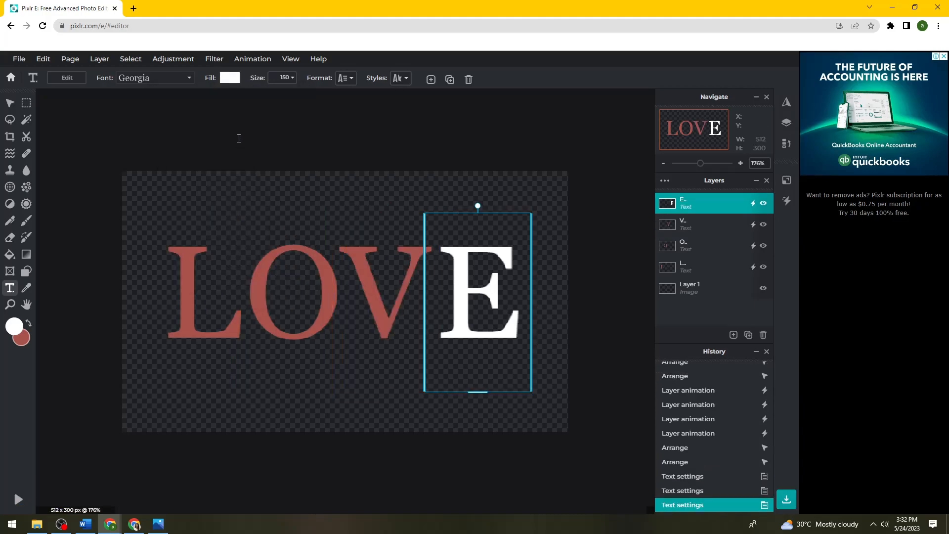
click(235, 81)
click(166, 286)
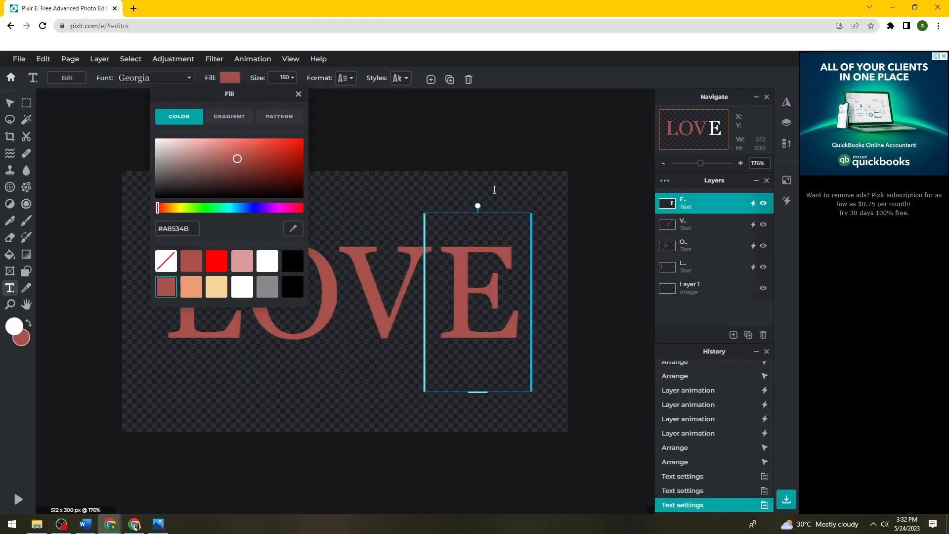
Step: Close the fill settings and set up a GIF animation export with looping and transparency enabled and speed 2X
click(539, 140)
key(ctrl+s)
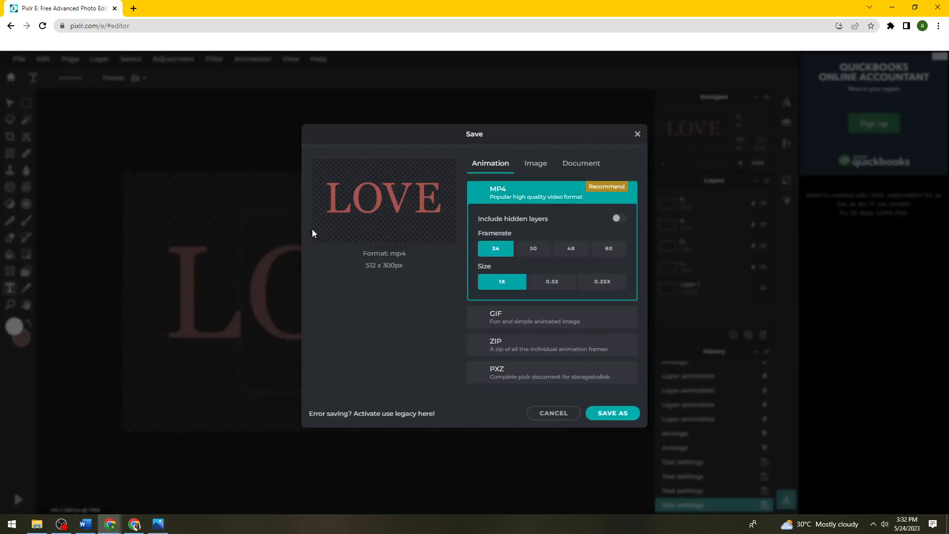
click(561, 324)
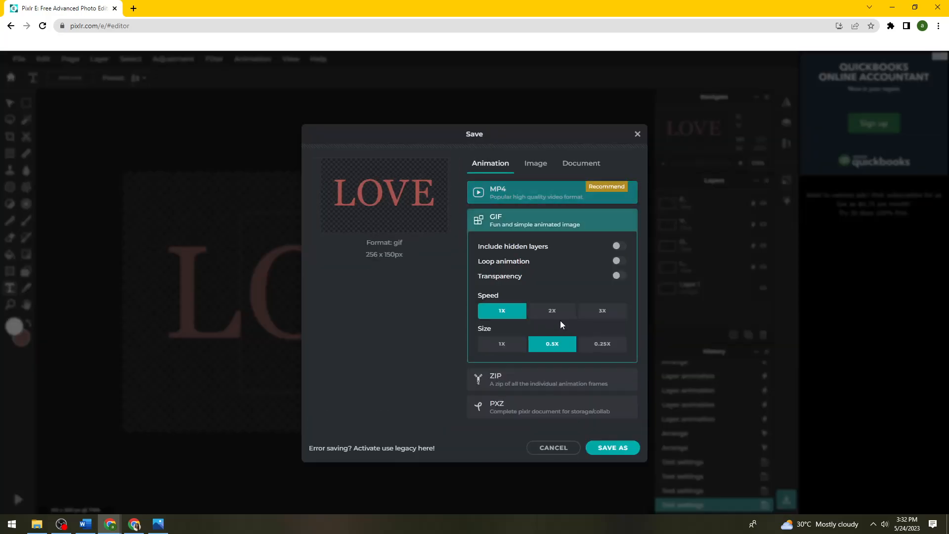
click(623, 277)
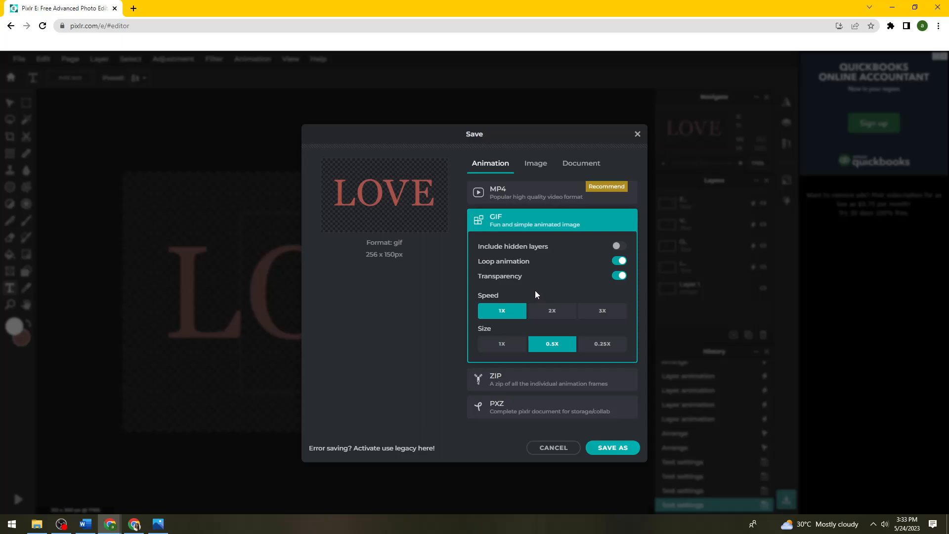
click(543, 316)
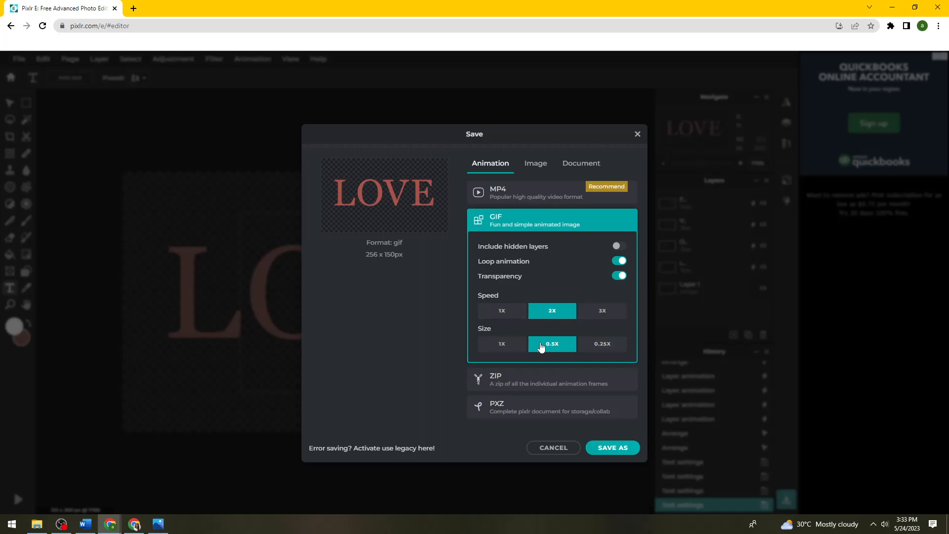
Step: Save the animation as Untitled.gif in the work folder and dismiss the sign-up offer
click(622, 448)
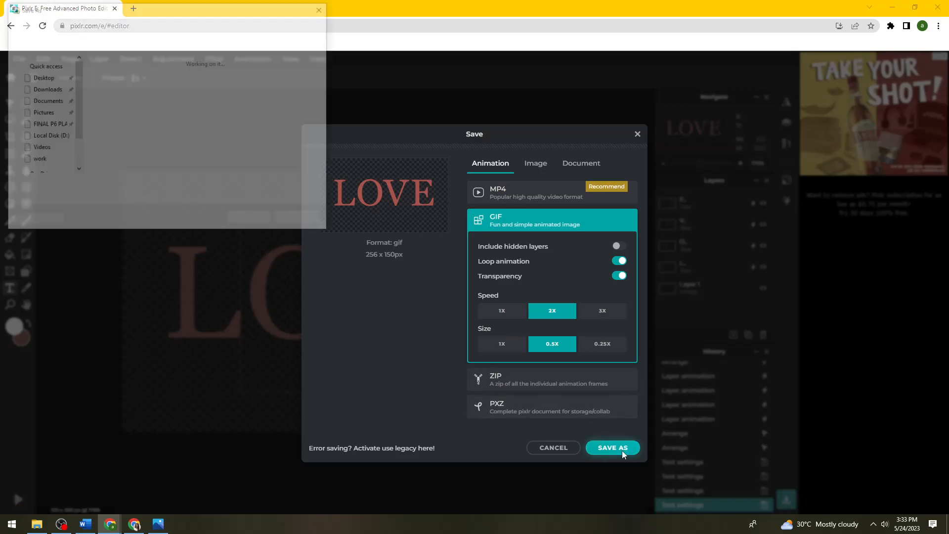
click(82, 184)
double_click(82, 185)
click(251, 219)
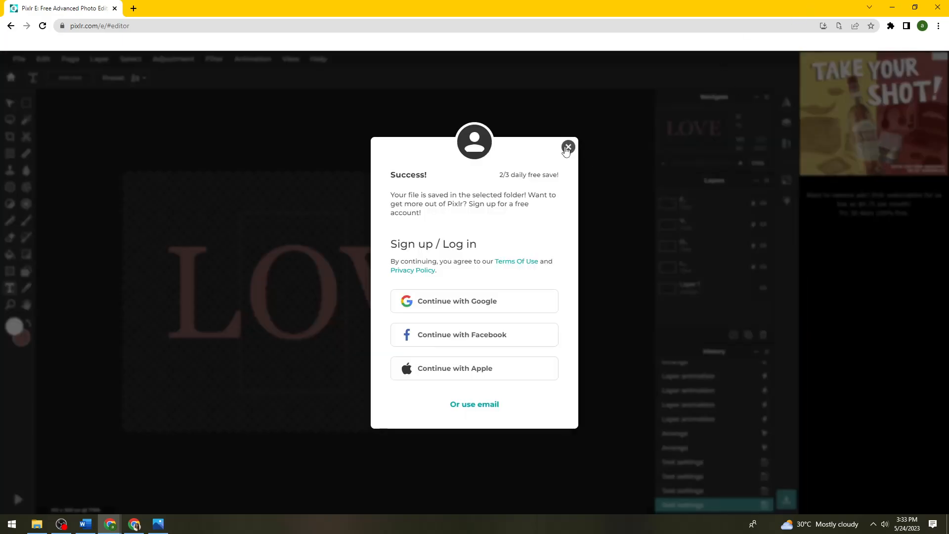
click(568, 147)
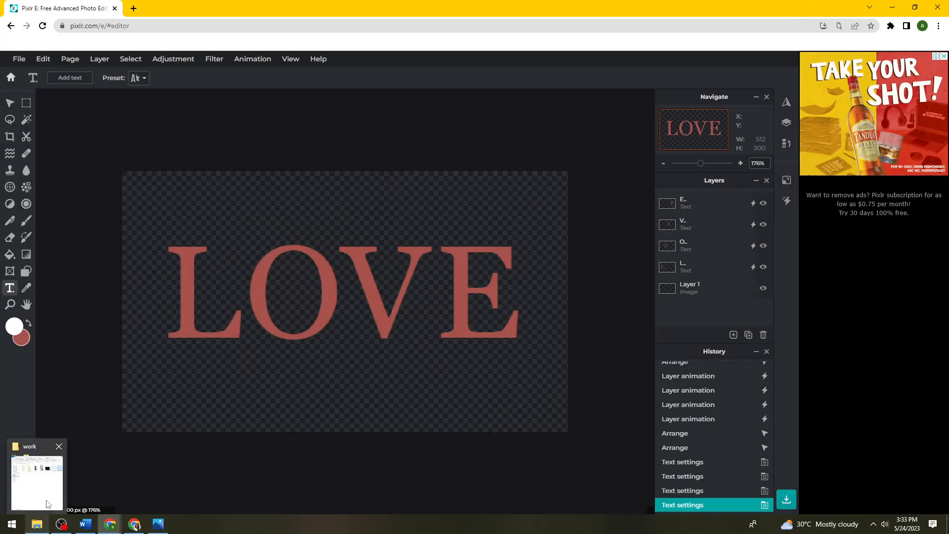
Step: Switch to File Explorer and open Untitled.gif from the work folder to view the exported animation
click(37, 524)
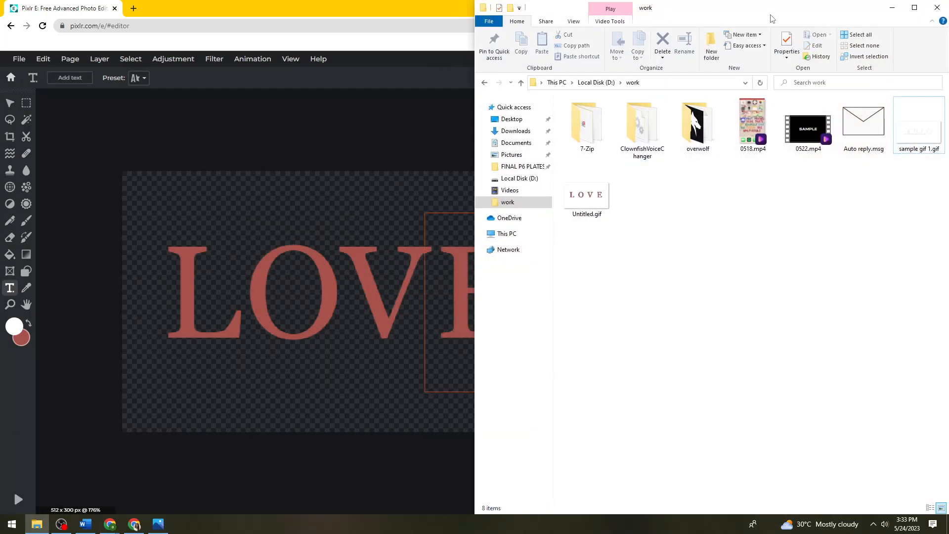
drag(772, 18, 658, 19)
click(471, 197)
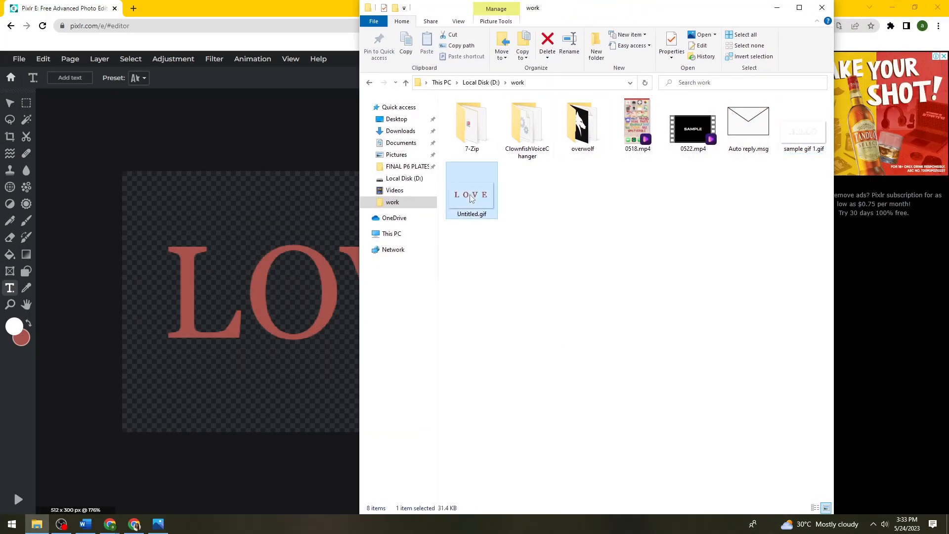
double_click(470, 196)
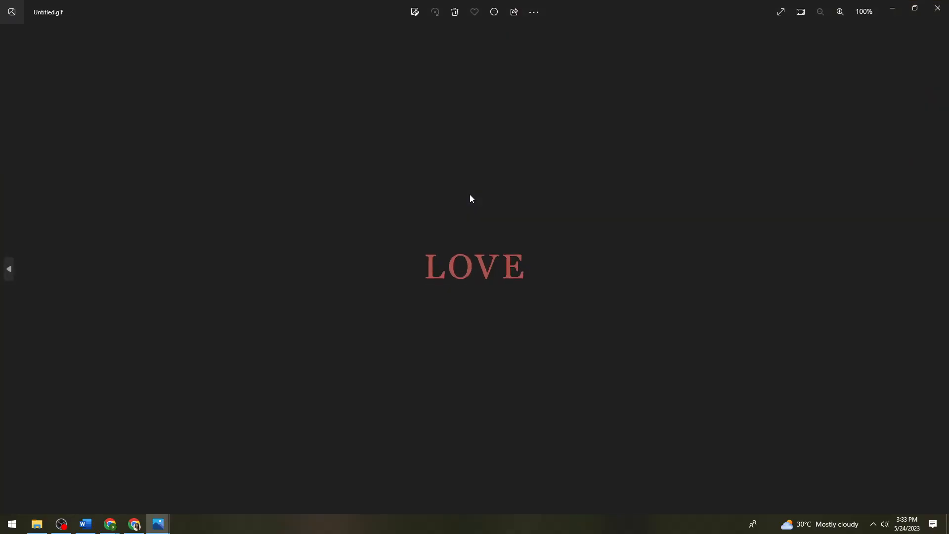